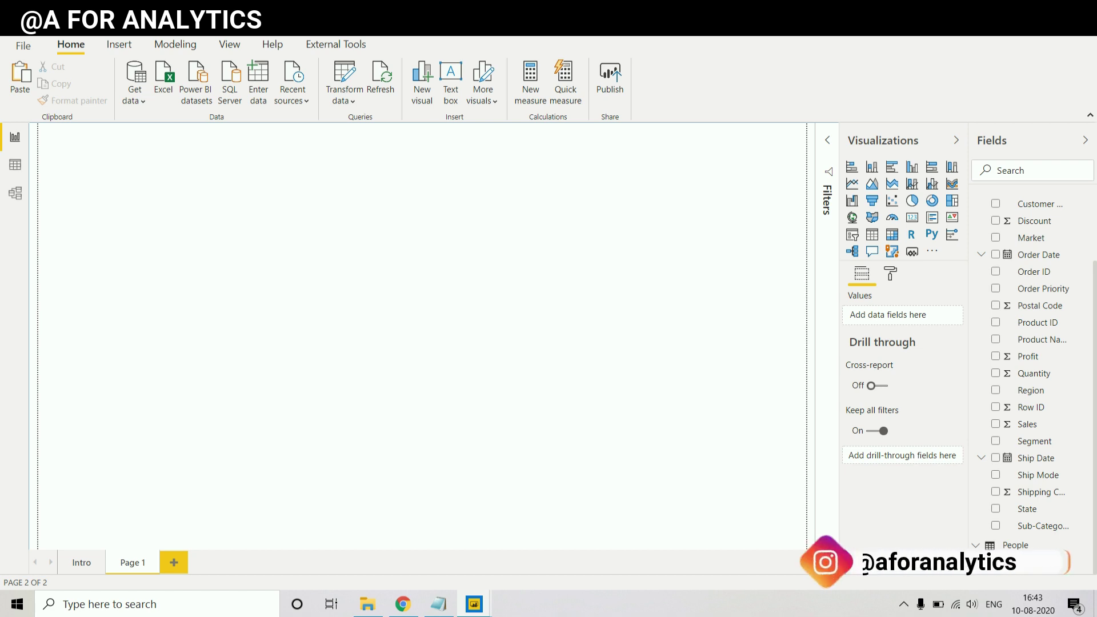
Build a table visual on the blank page from the Order Date hierarchy and the Sales field of Orders
scroll(1034, 357, up, 3)
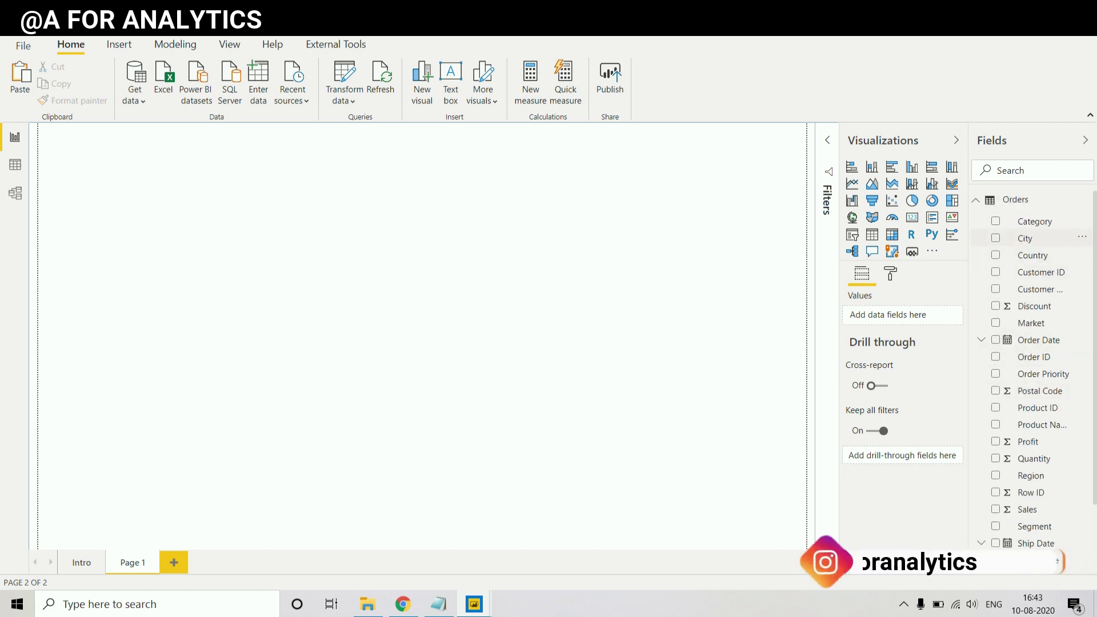
click(1023, 170)
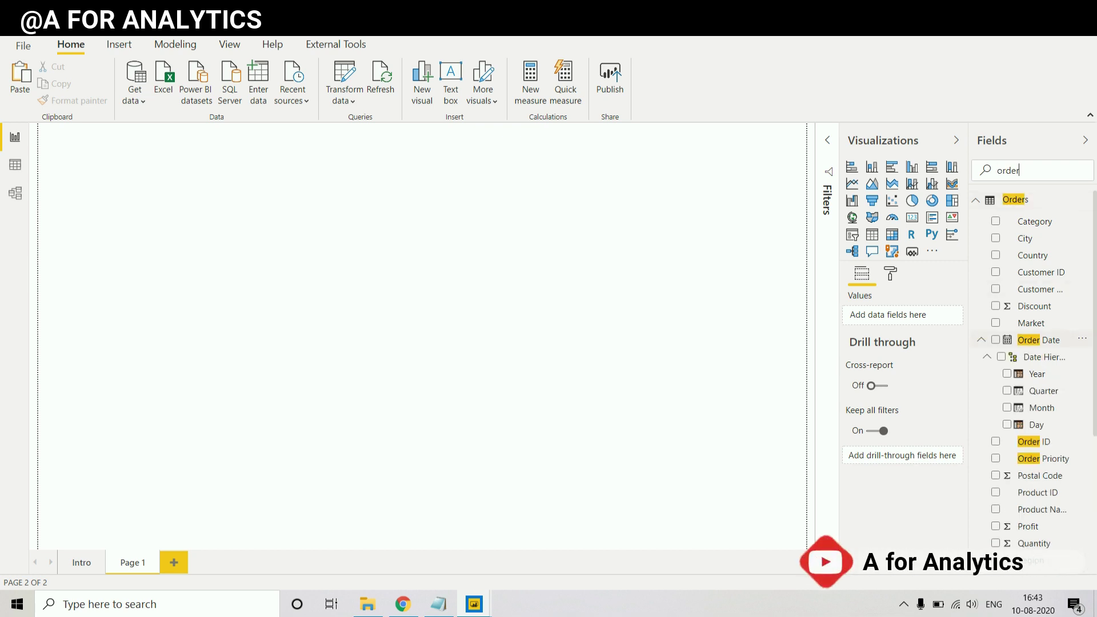
click(995, 340)
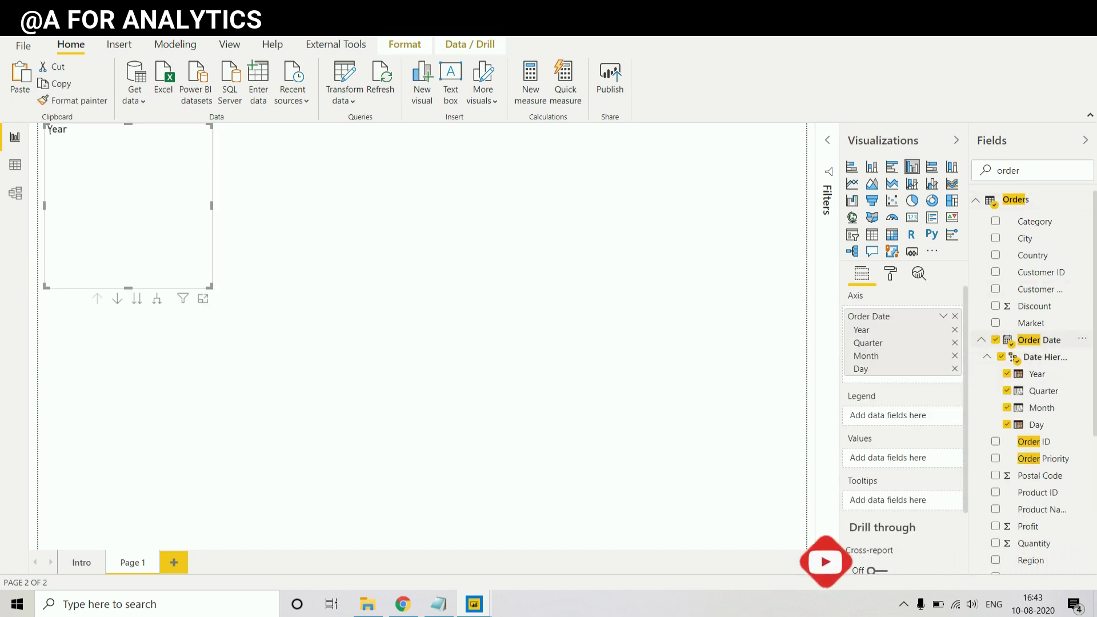
text(sales)
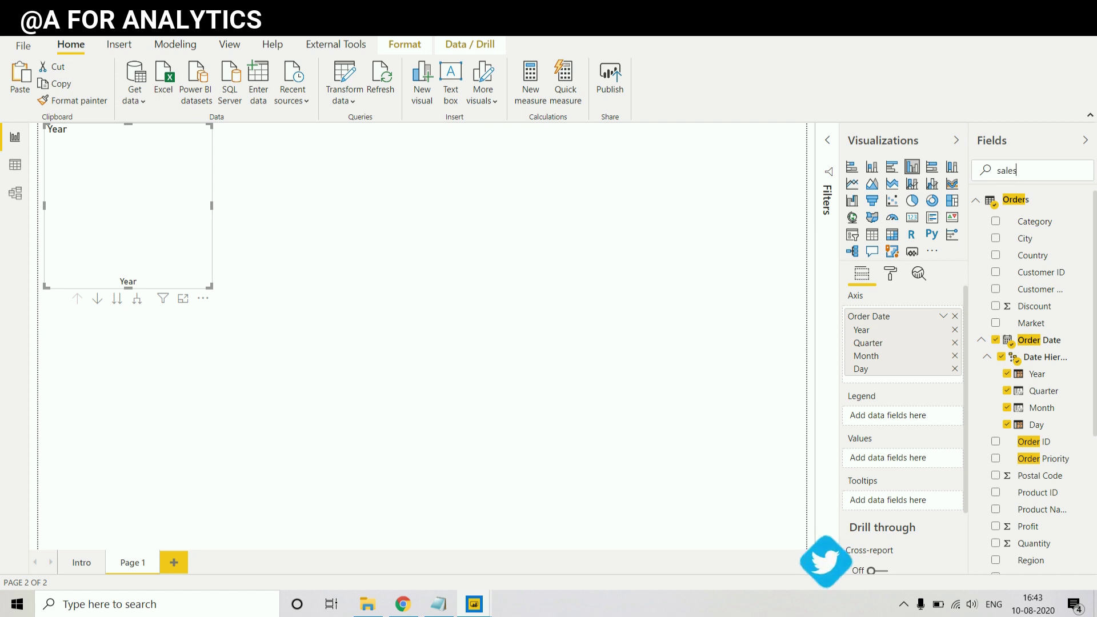
click(995, 221)
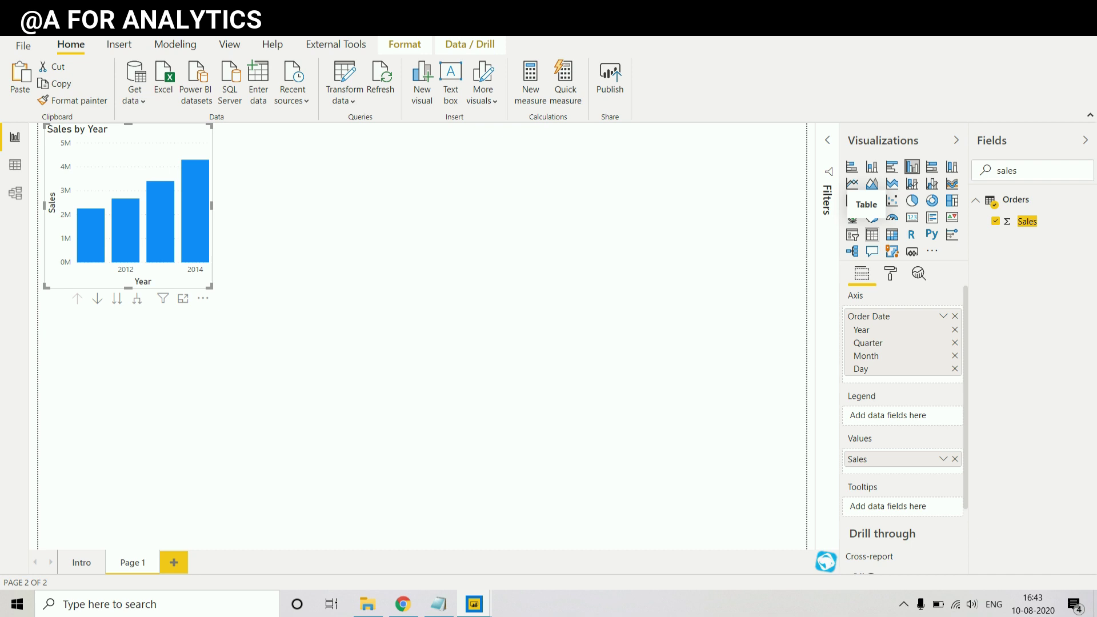
click(872, 234)
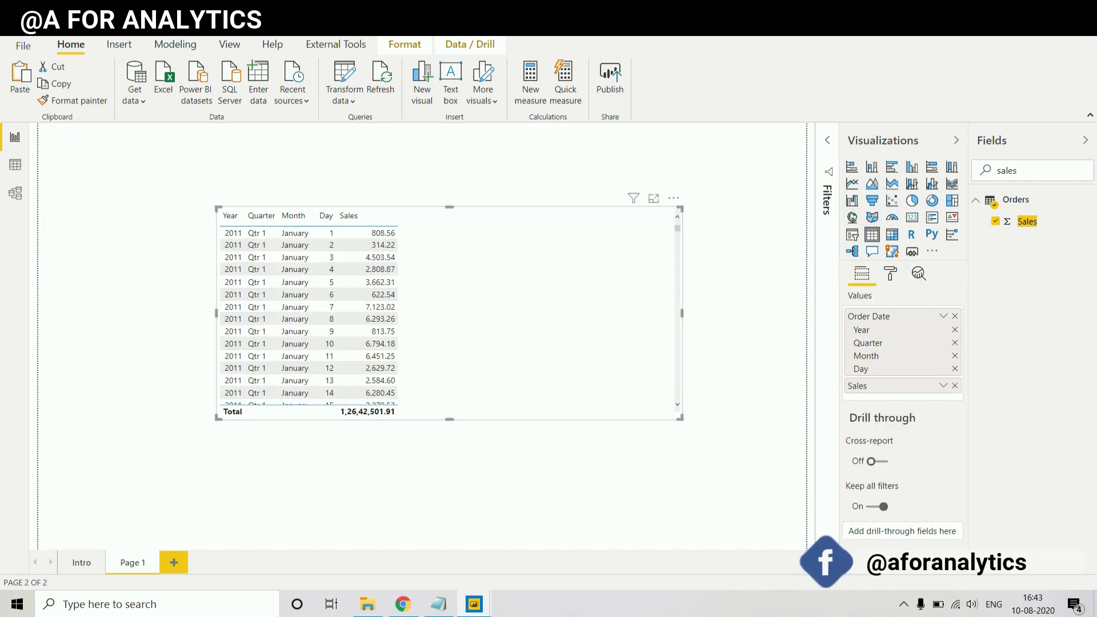
Remove the Day level from the table and enlarge it to fill the page's full height
click(955, 369)
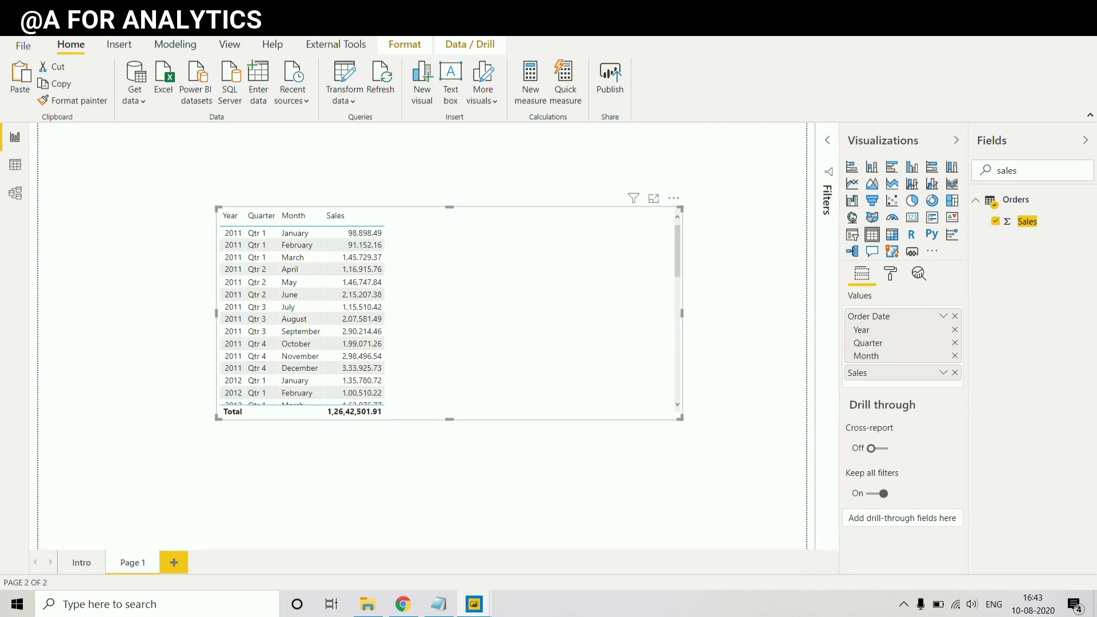
drag(515, 315, 546, 331)
drag(711, 435, 662, 547)
drag(514, 314, 498, 215)
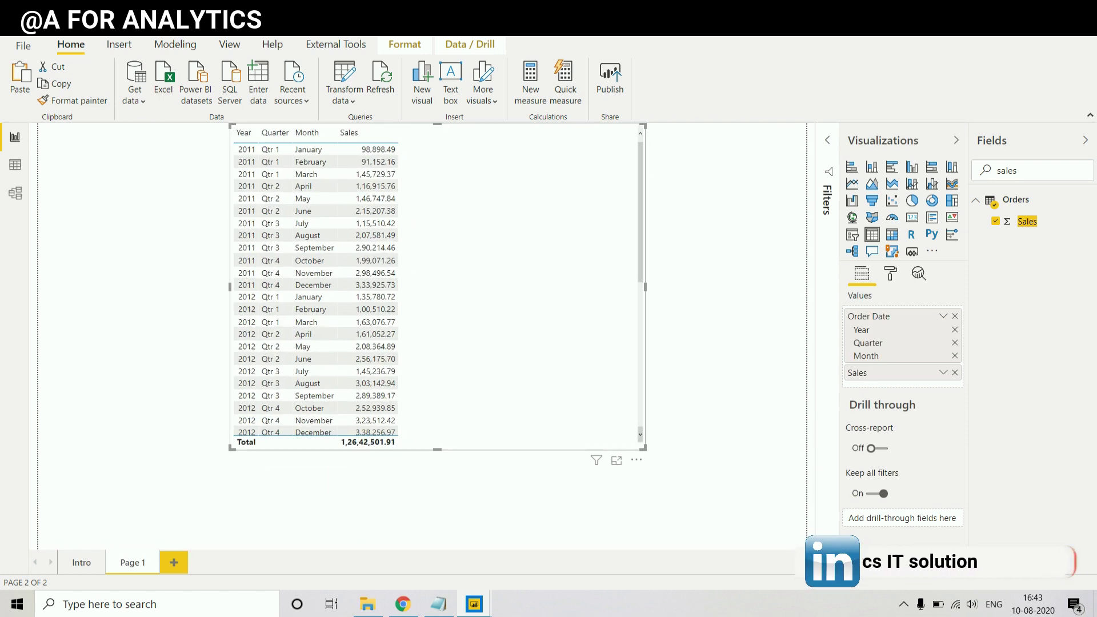
drag(646, 449, 674, 548)
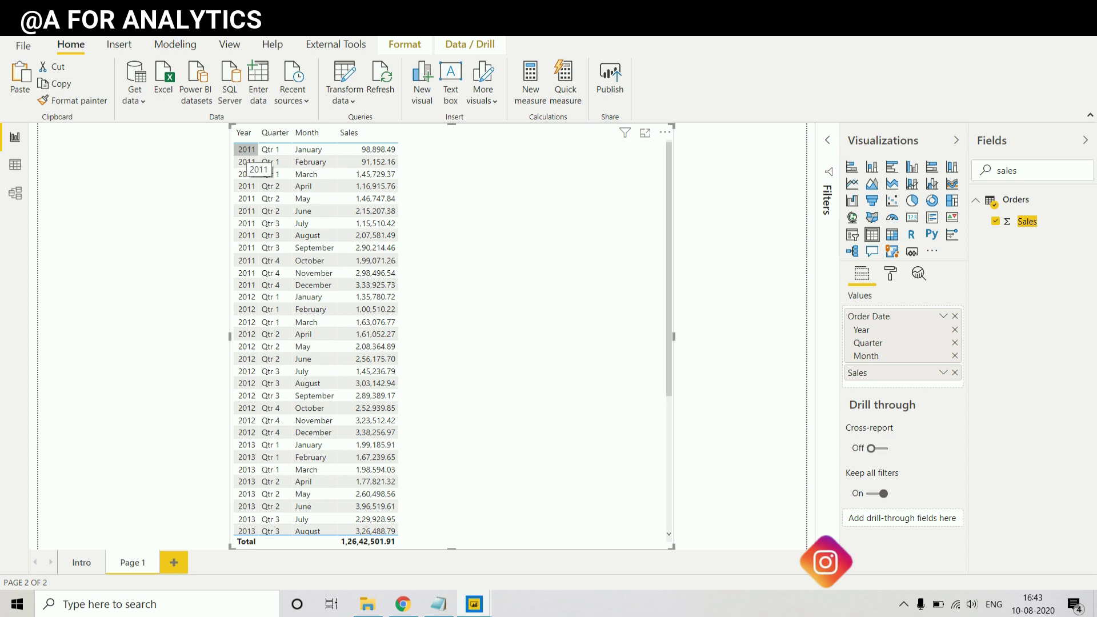
Examine the monthly sales rows from 2011 to 2014, highlighting January 2011 and January 2012 in turn for comparison
scroll(314, 286, down, 5)
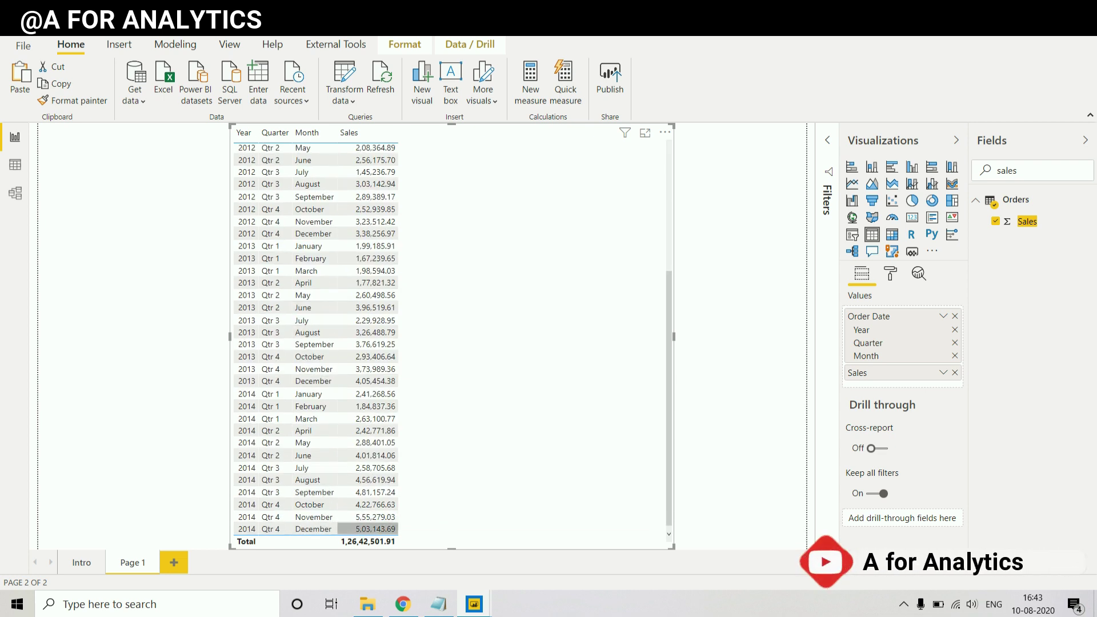
scroll(368, 518, up, 5)
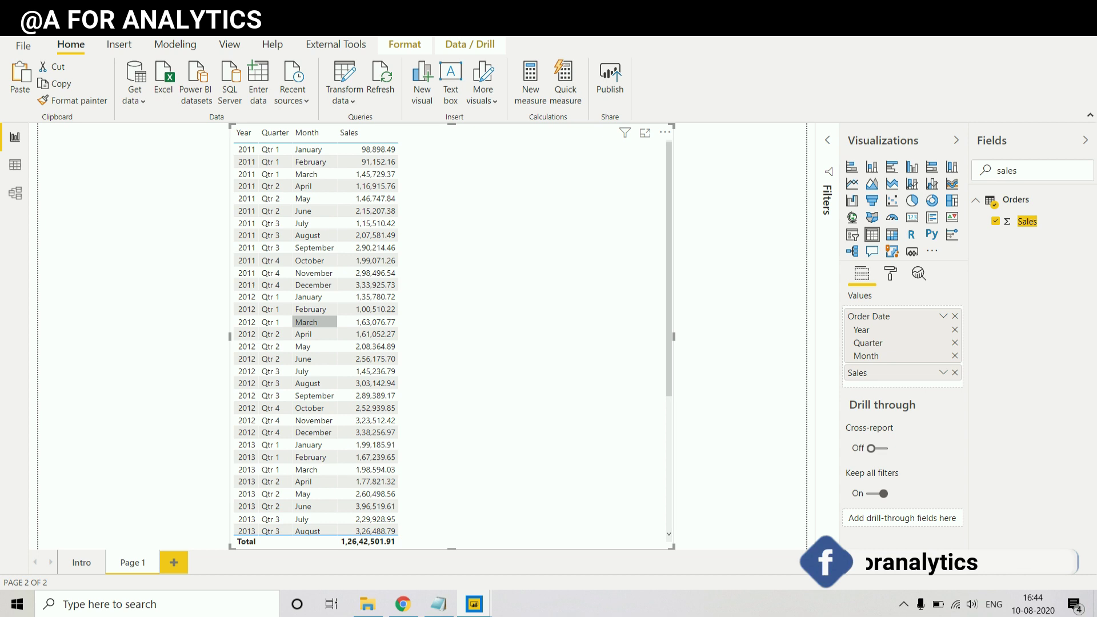
click(246, 149)
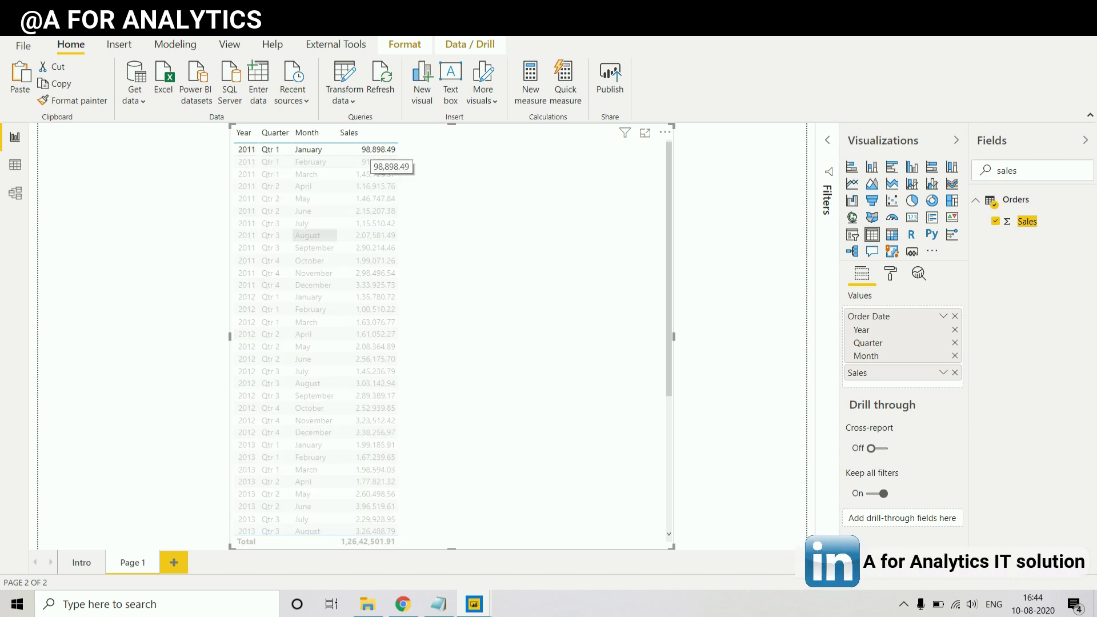
click(246, 297)
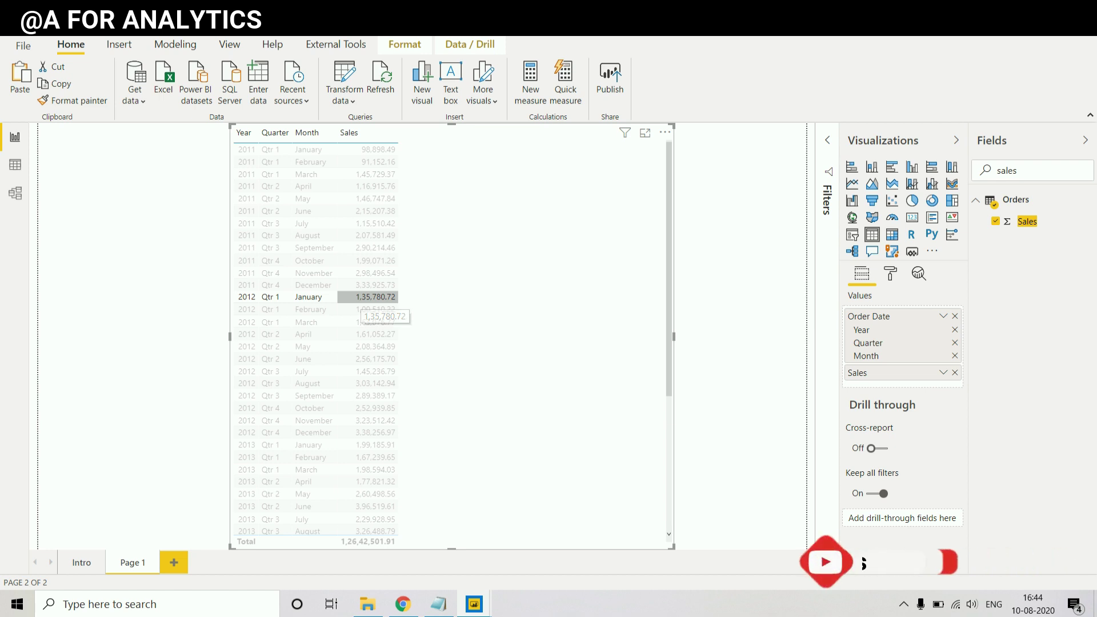
click(362, 297)
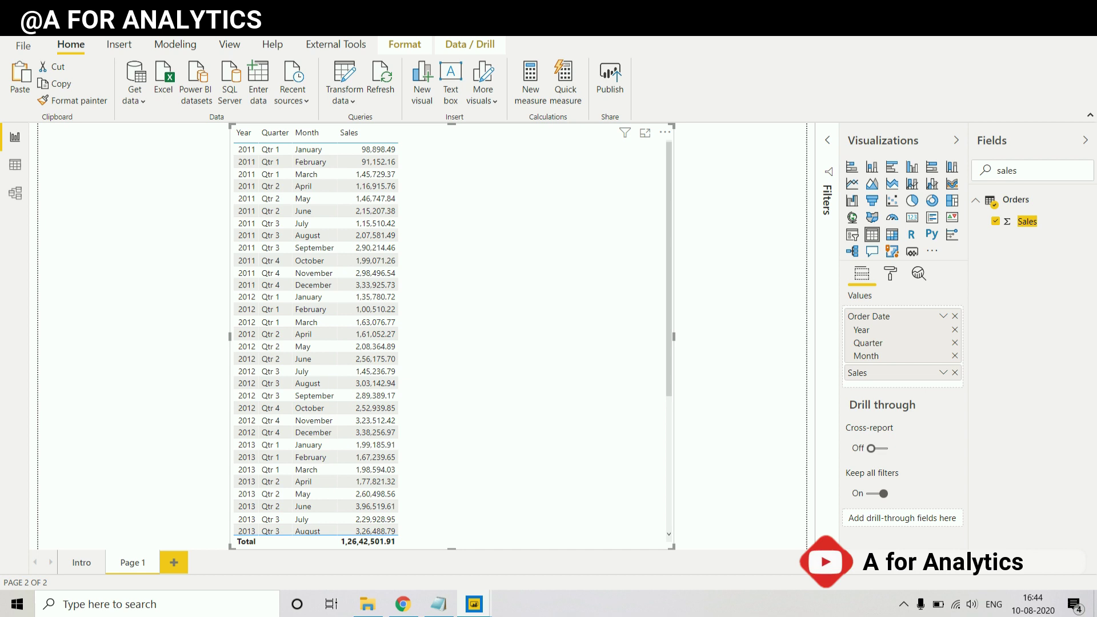
Reduce the table's height from its upper edge and reposition it slightly higher, leaving free space above it
drag(673, 125, 675, 212)
drag(595, 220, 594, 186)
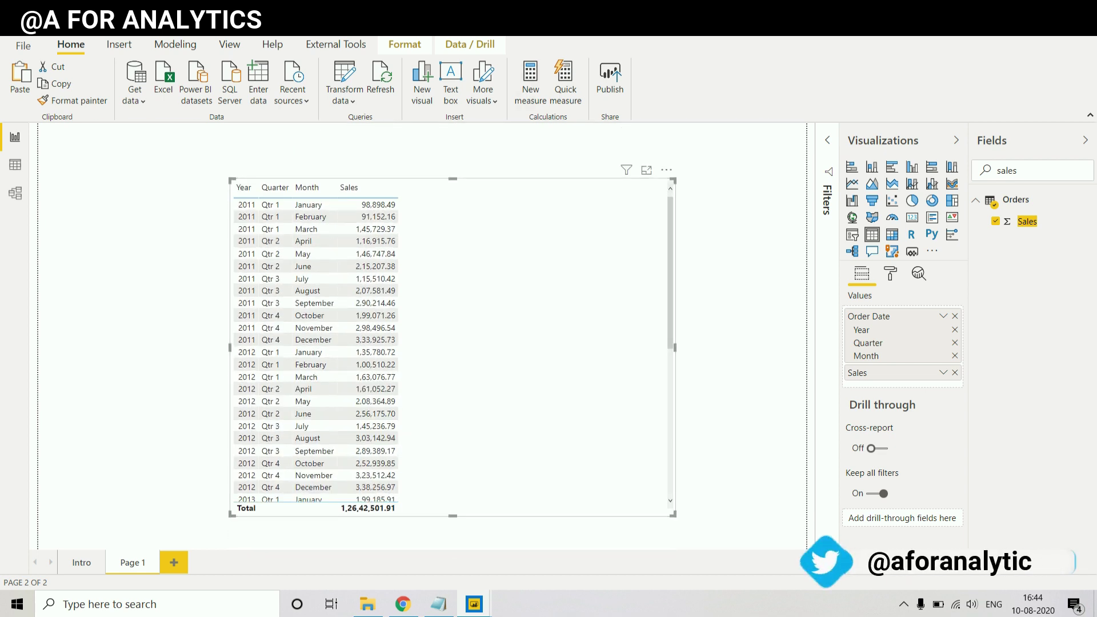
Create a measure in Orders named Last Year Sales with the expression SAMEPERIODLASTYEAR(Orders[Order Date].[Date])
click(531, 84)
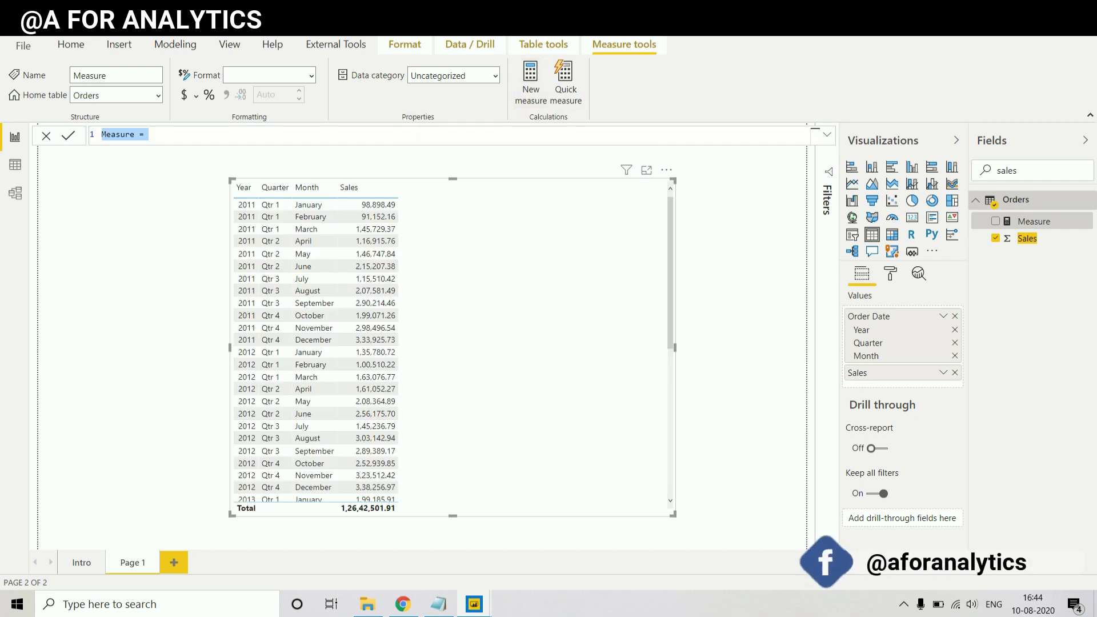
text(Last Yea)
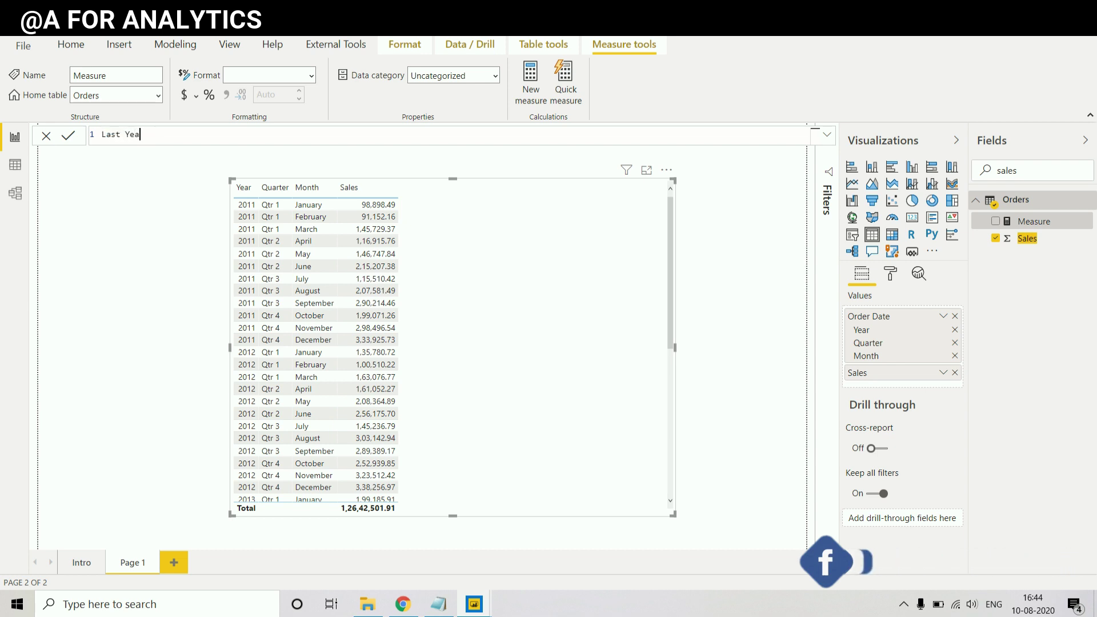
text(r Sales =)
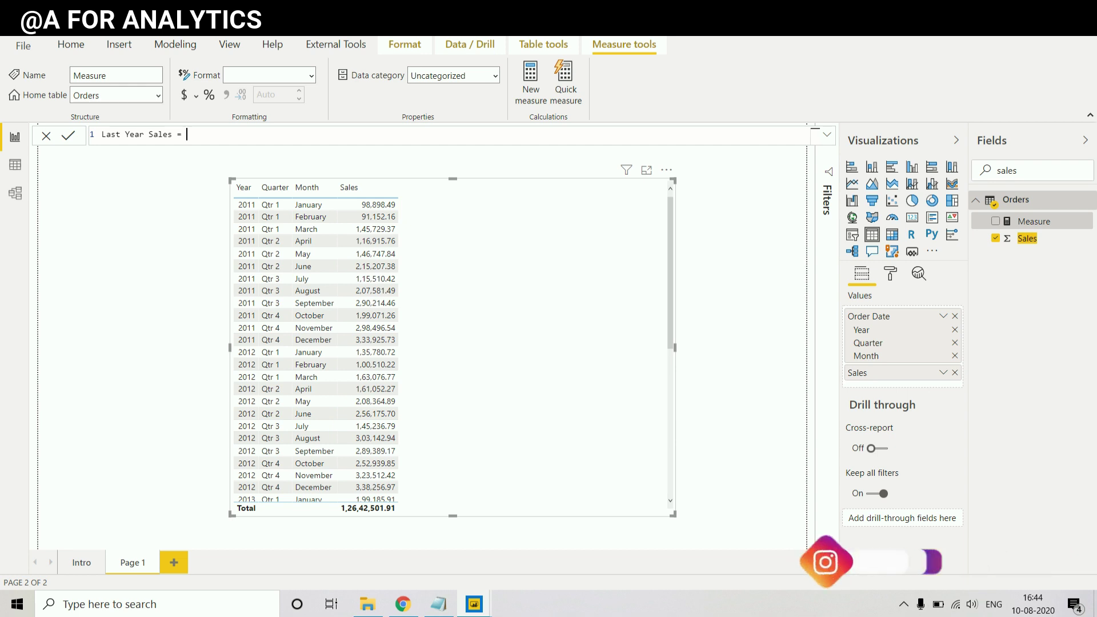
text(same)
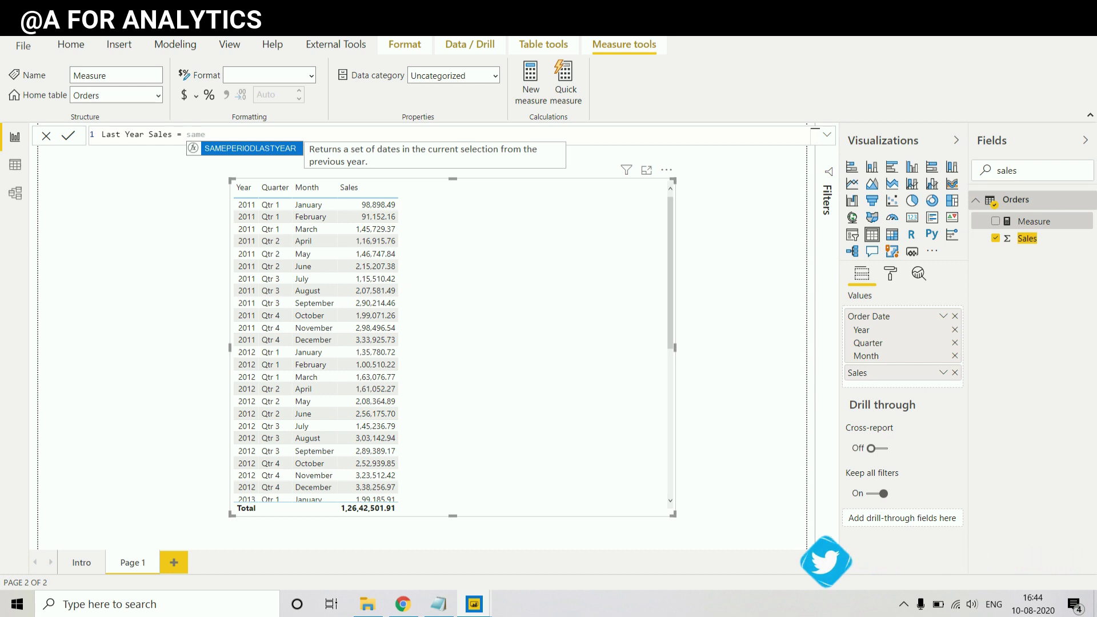
key(Tab)
text(()
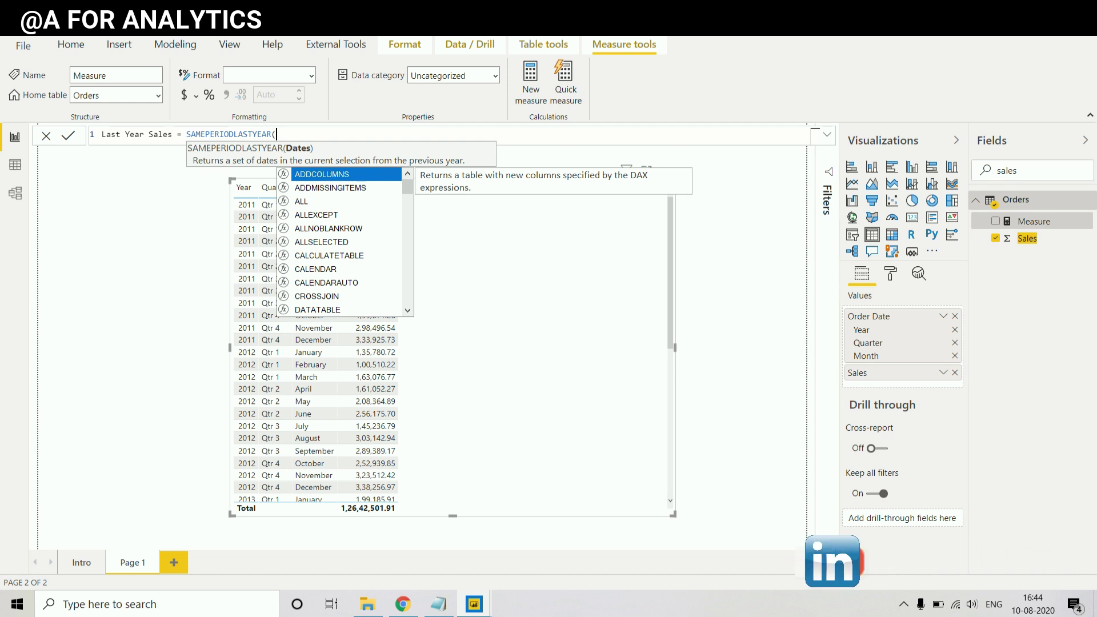
text(order)
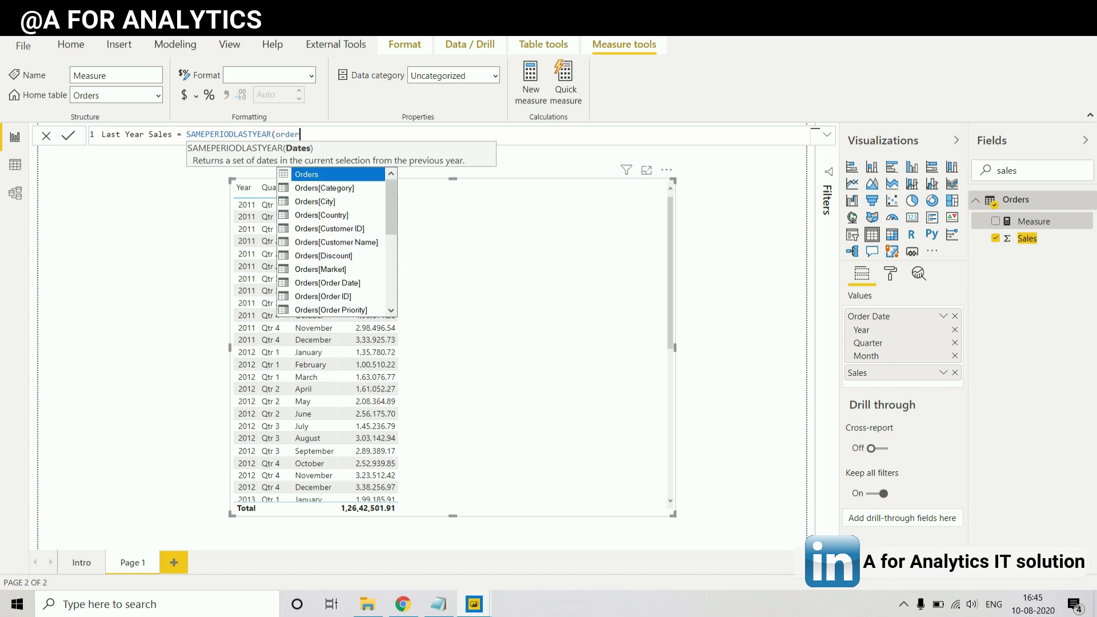
double_click(355, 282)
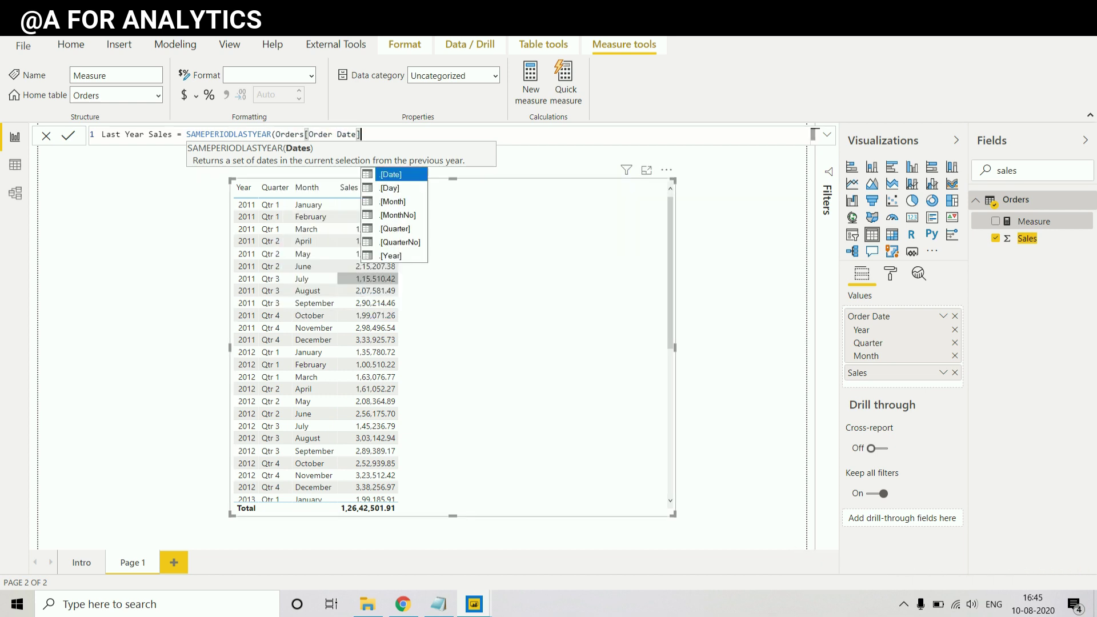
key(Tab)
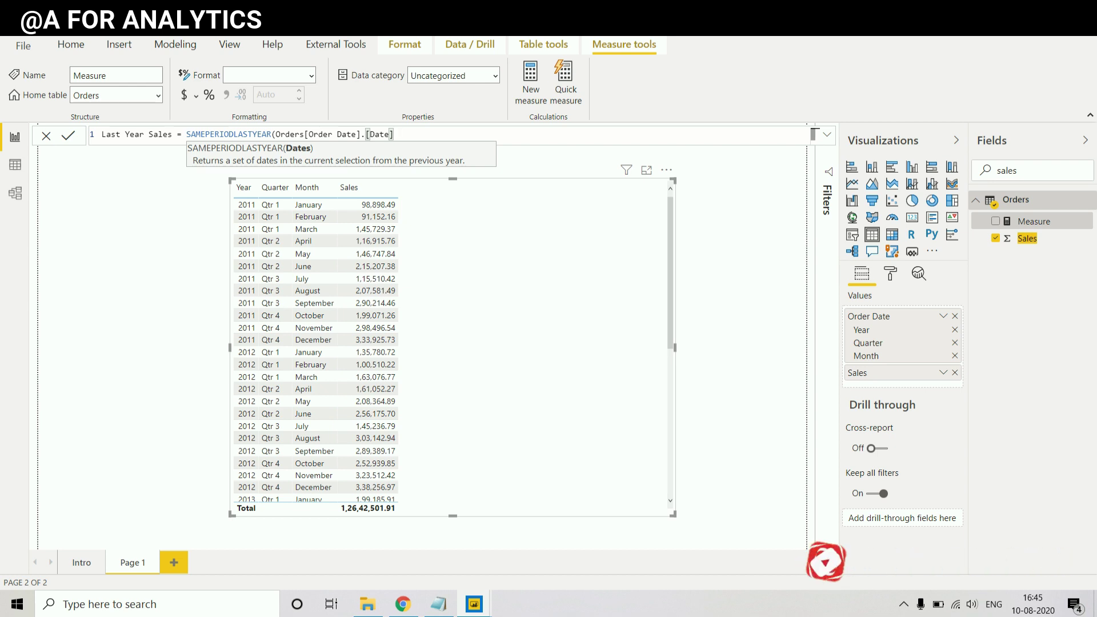
text())
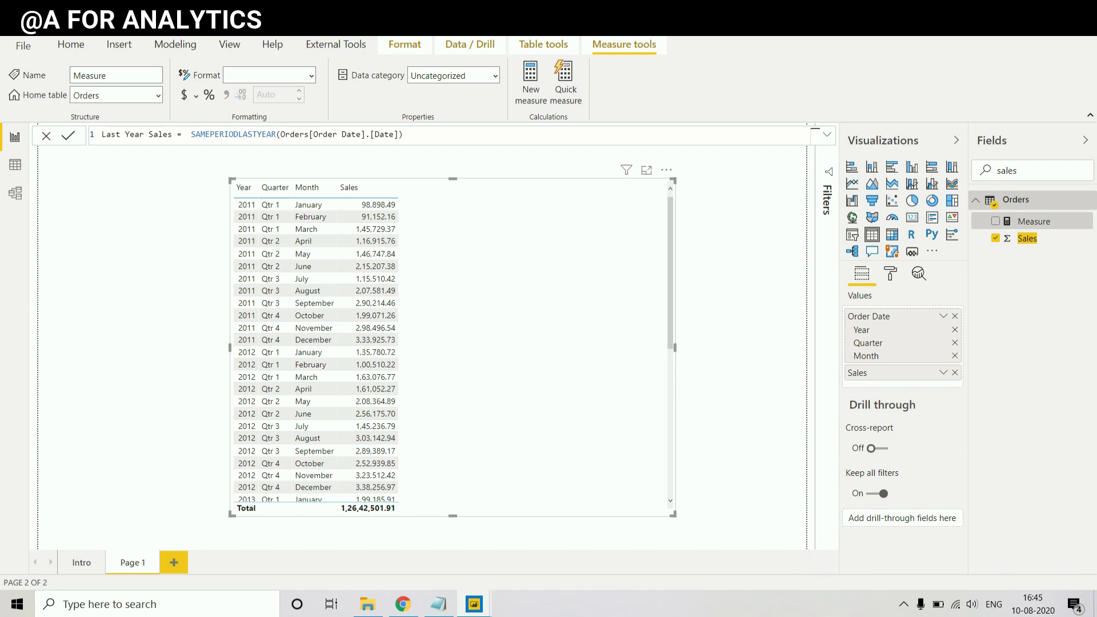
Wrap the date expression as the filter of CALCULATE with SUM(Orders[Sales]) as its expression, and commit the measure
text(cal)
key(Tab)
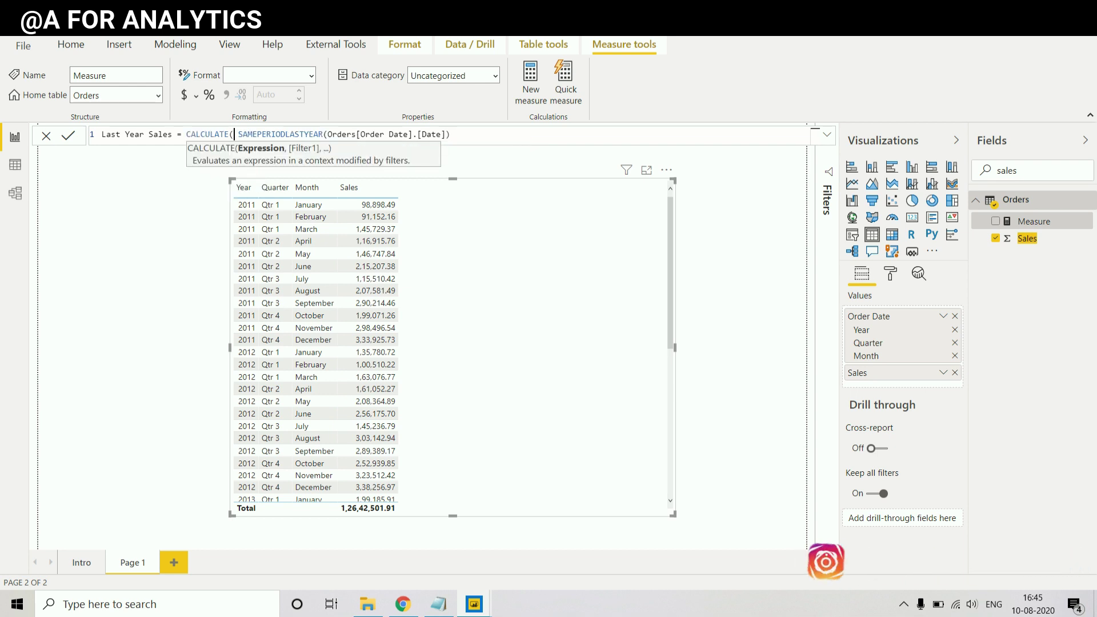
text(SUM(sales)
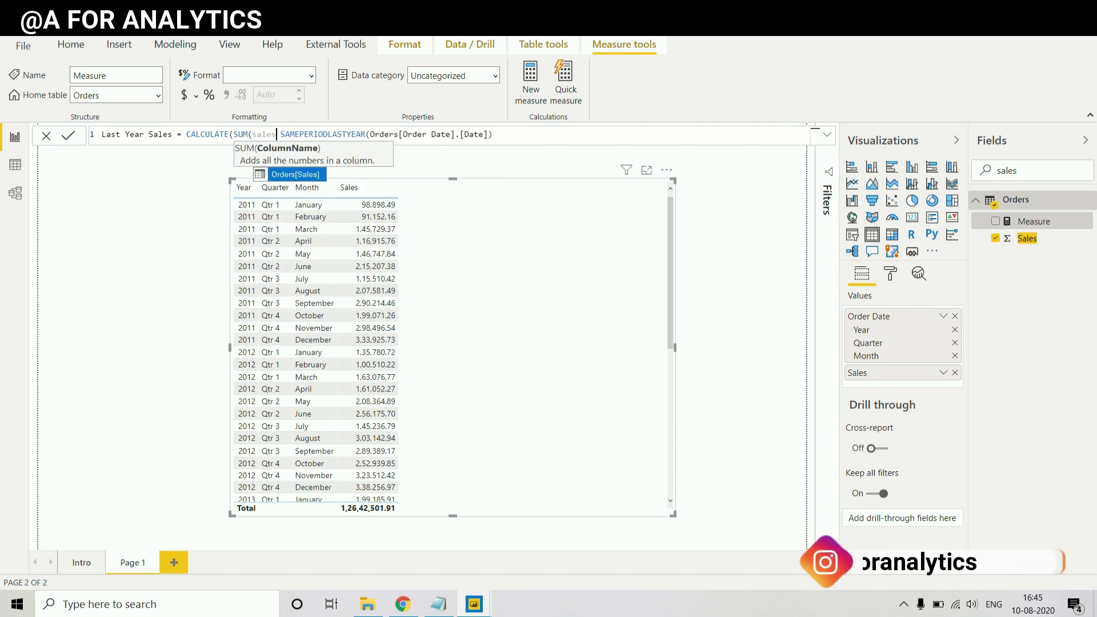
key(Tab)
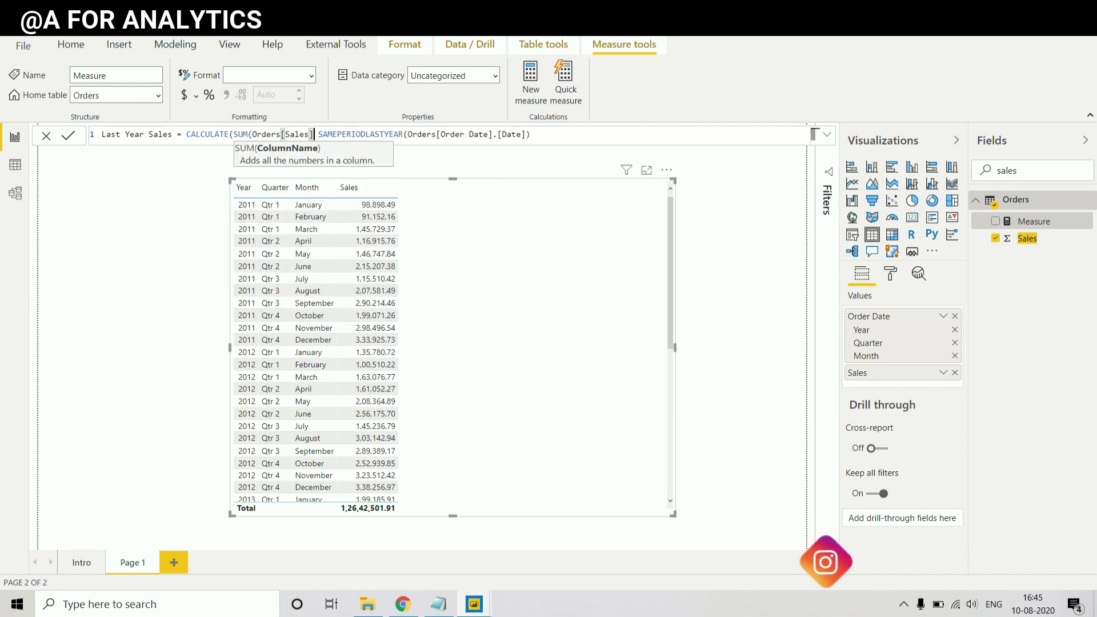
text())
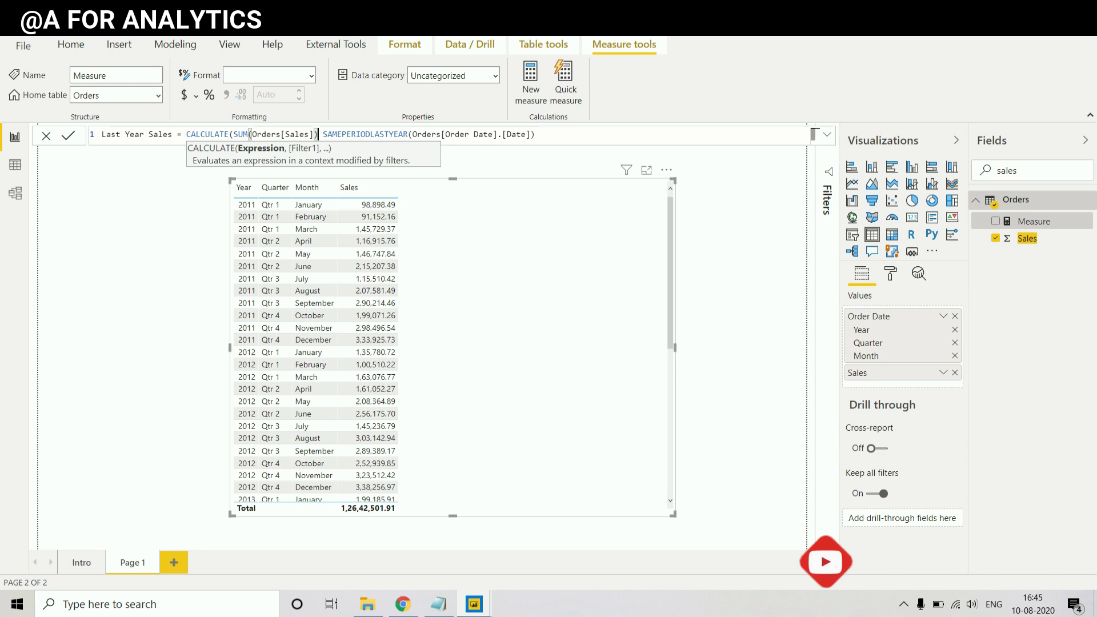
text(,)
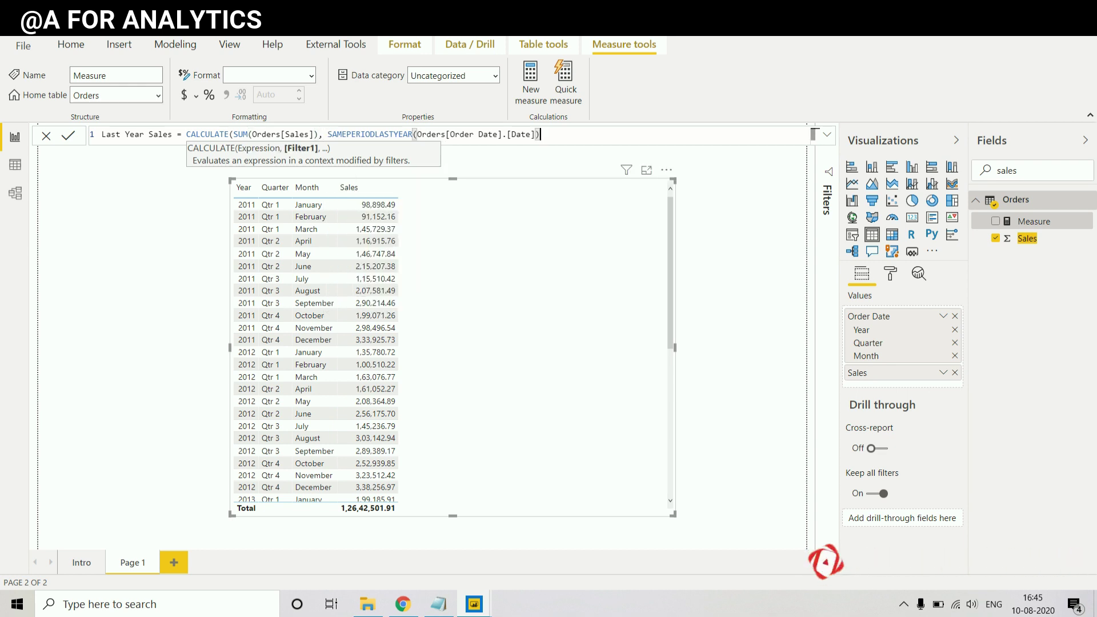
text())
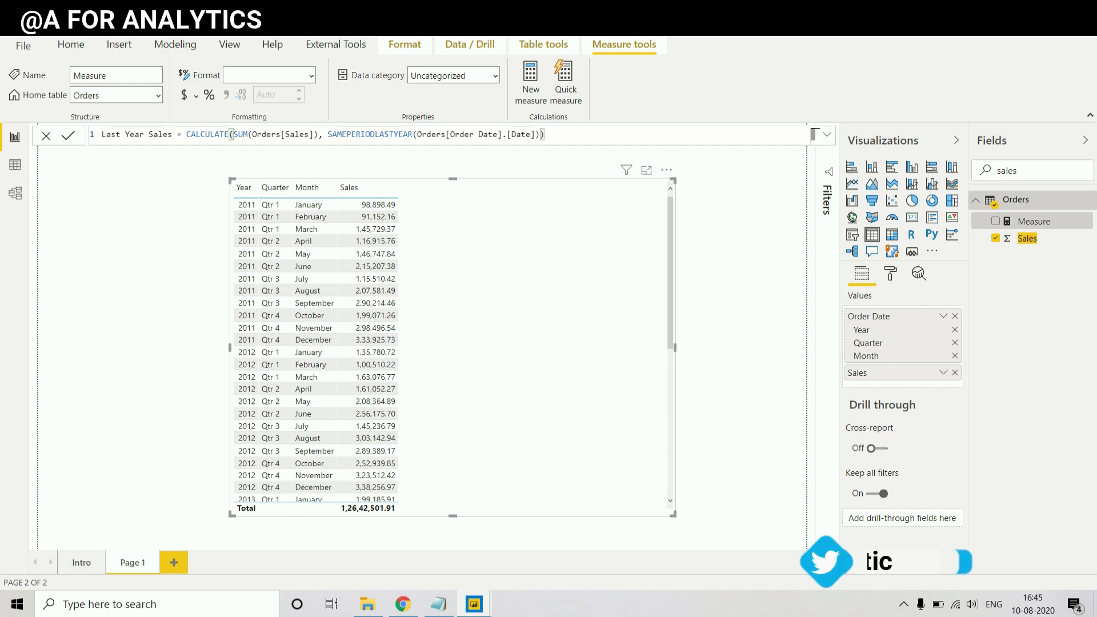
key(Return)
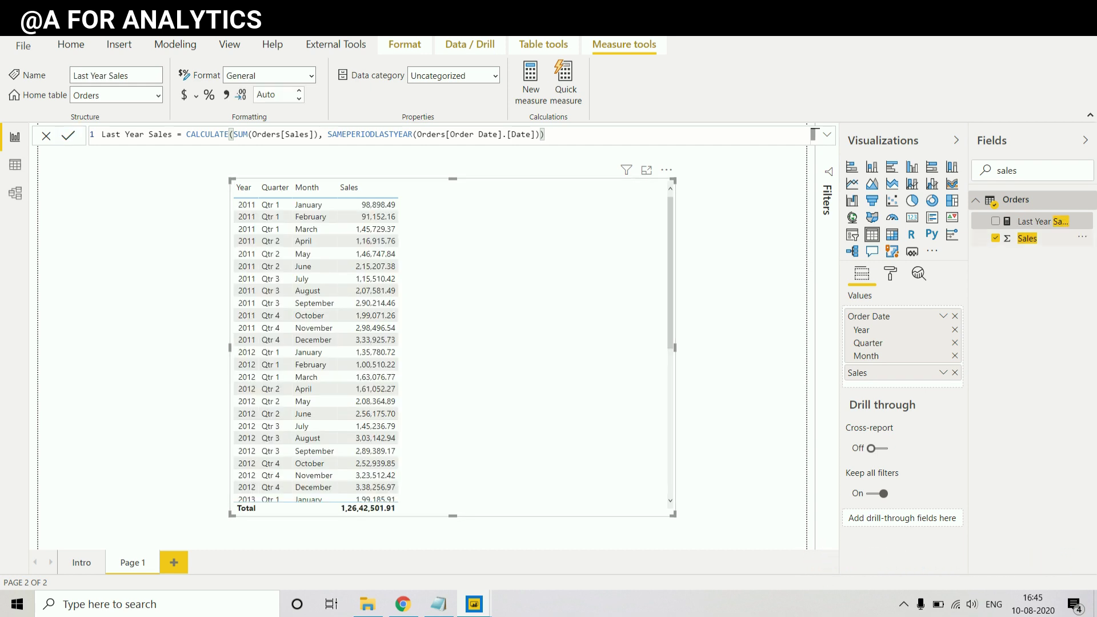
Clear the field search, widen the field list and add the Last Year Sales measure to the table
double_click(1007, 170)
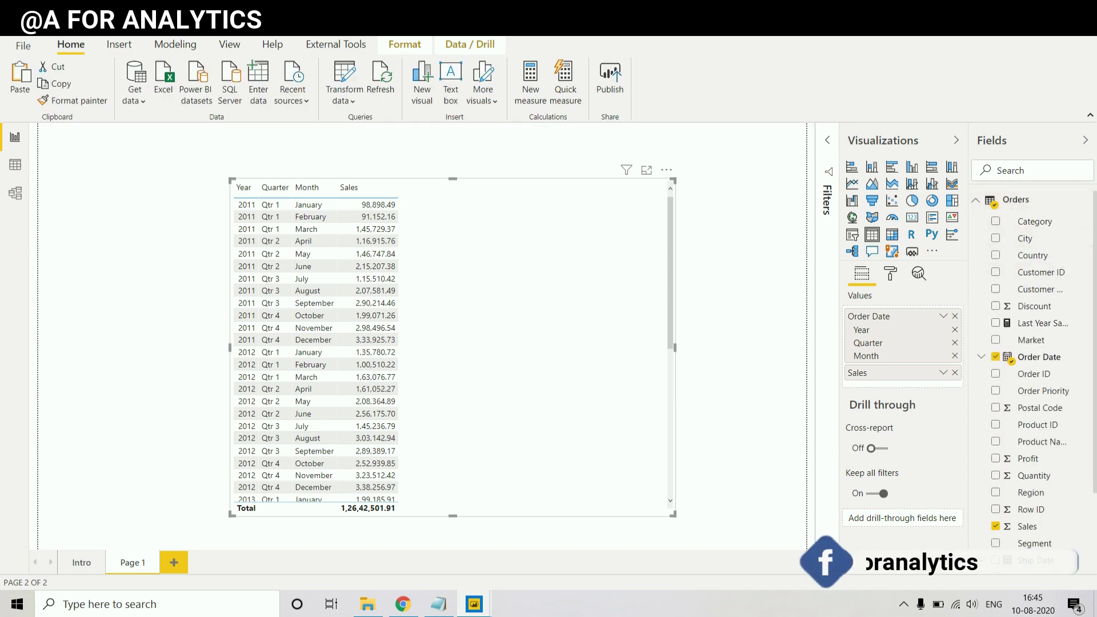
drag(969, 273, 922, 273)
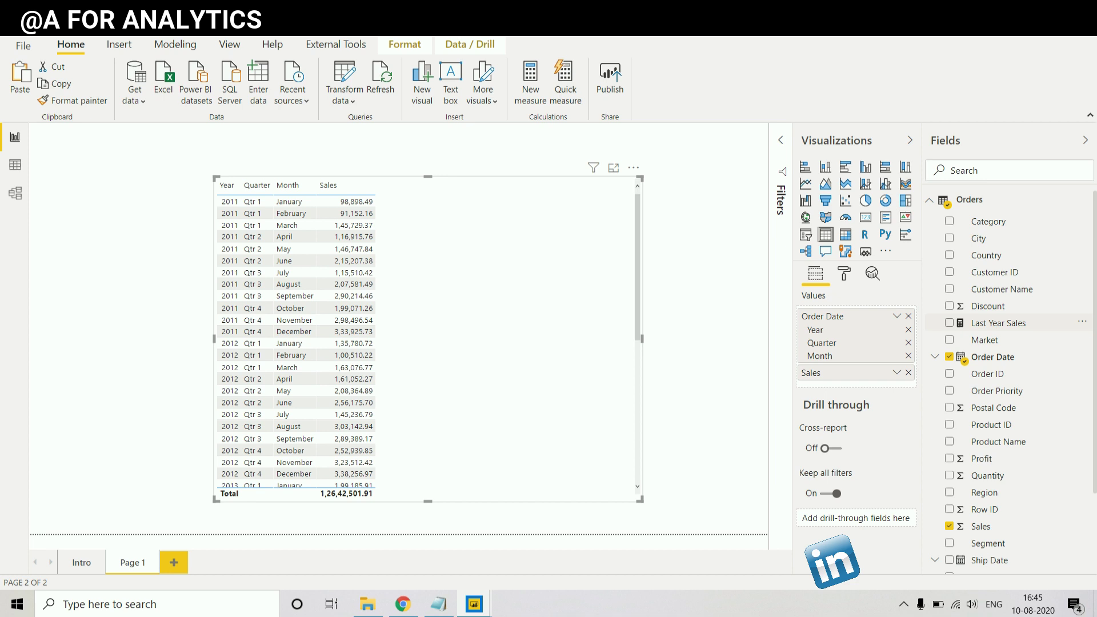
click(998, 323)
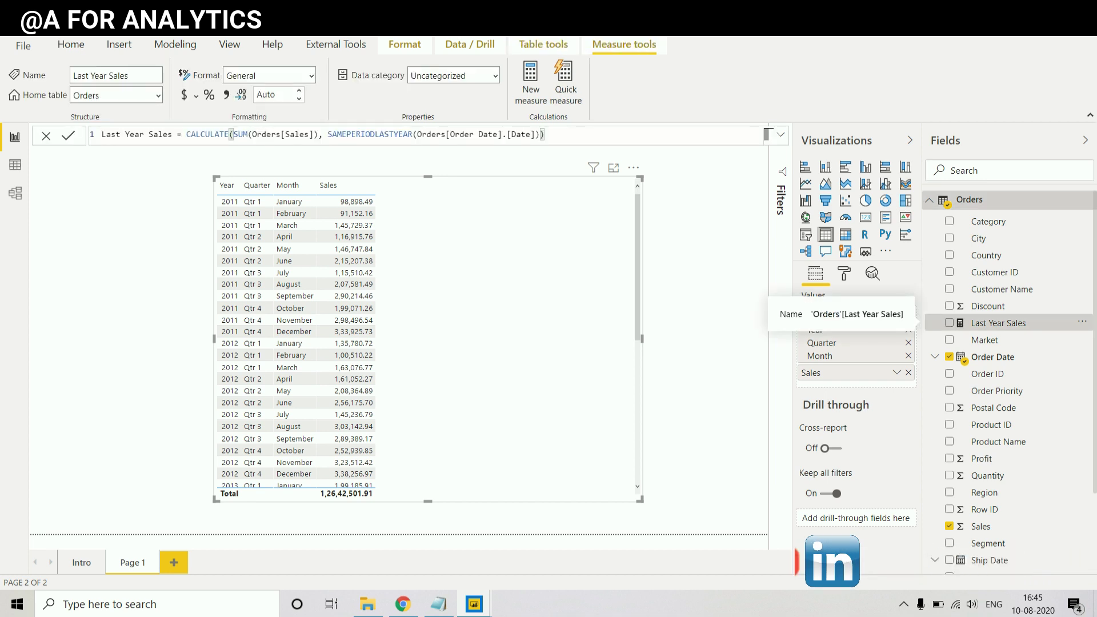
drag(998, 324, 543, 333)
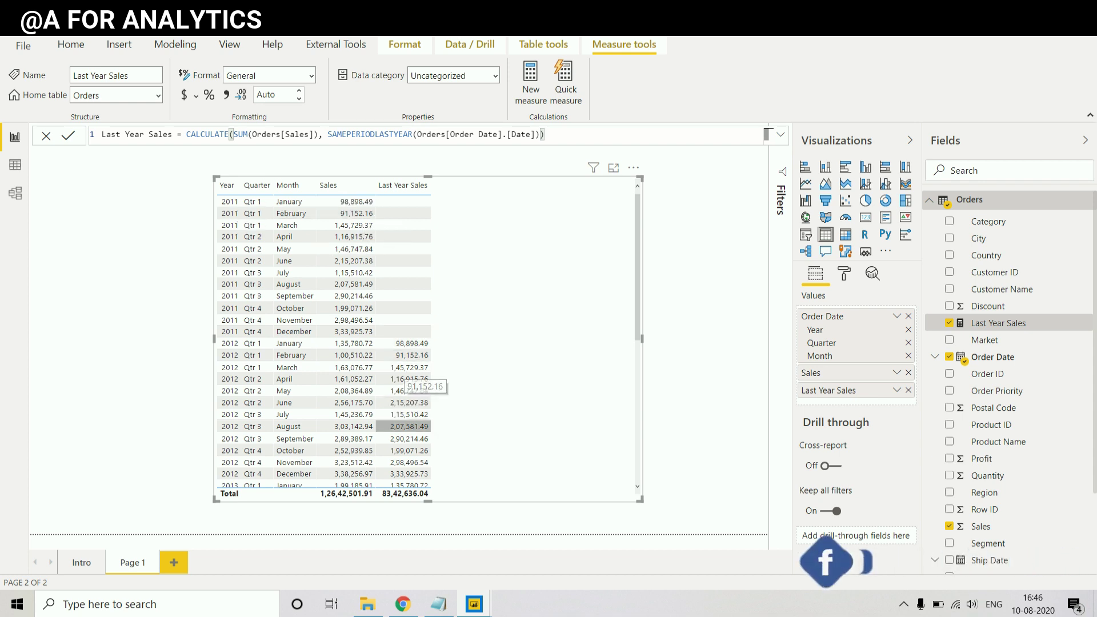
scroll(429, 366, down, 4)
scroll(428, 366, up, 4)
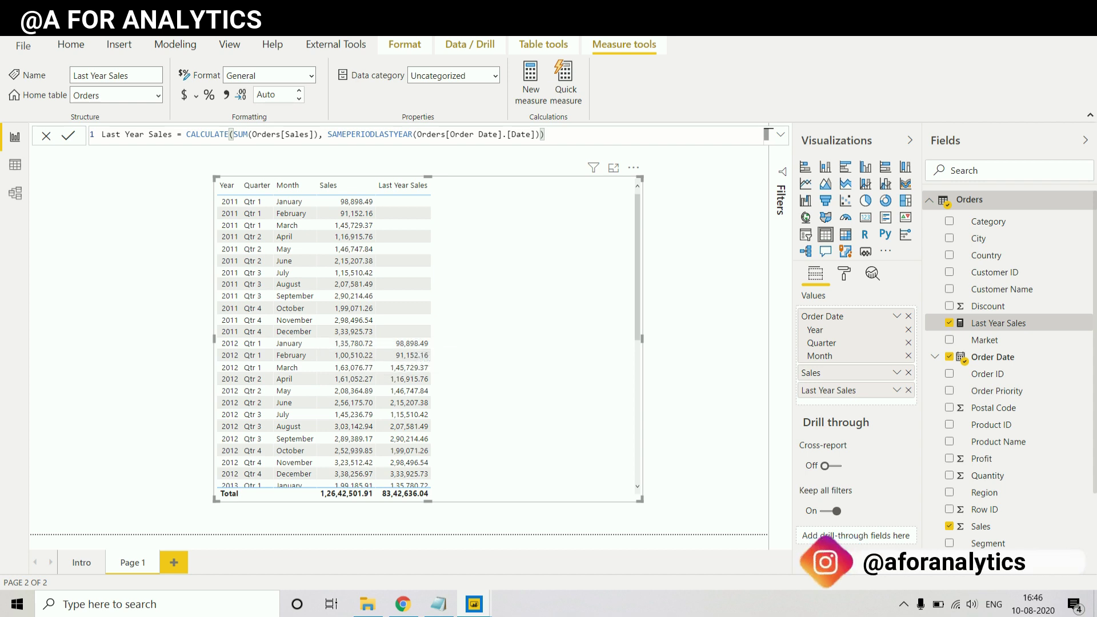
Deselect the table and start a new measure in Orders named Difference in Sales
click(129, 320)
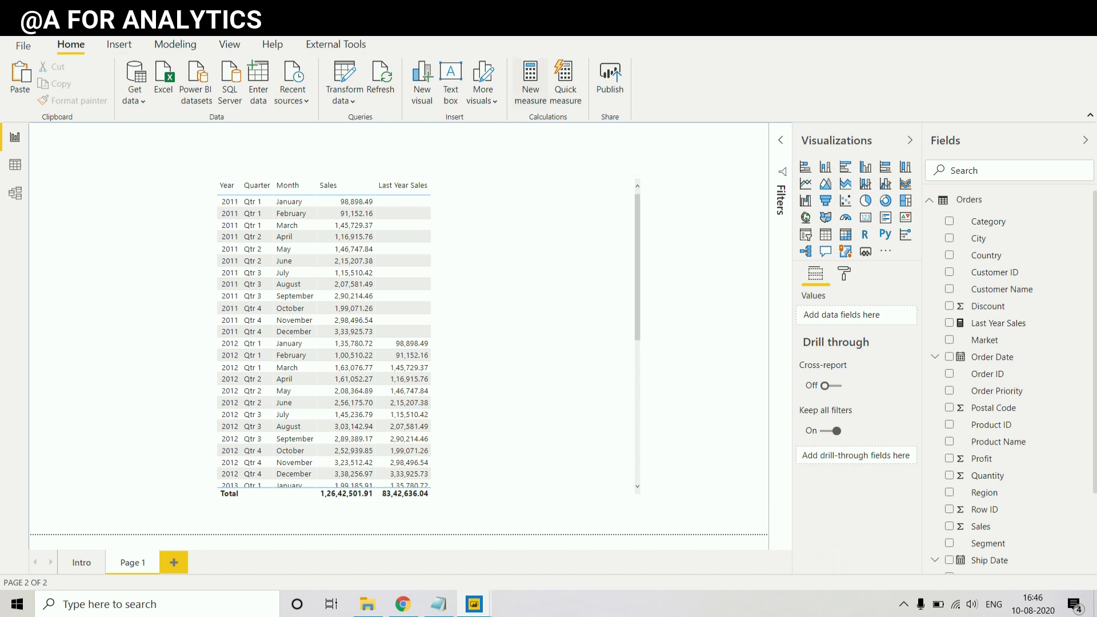
click(530, 80)
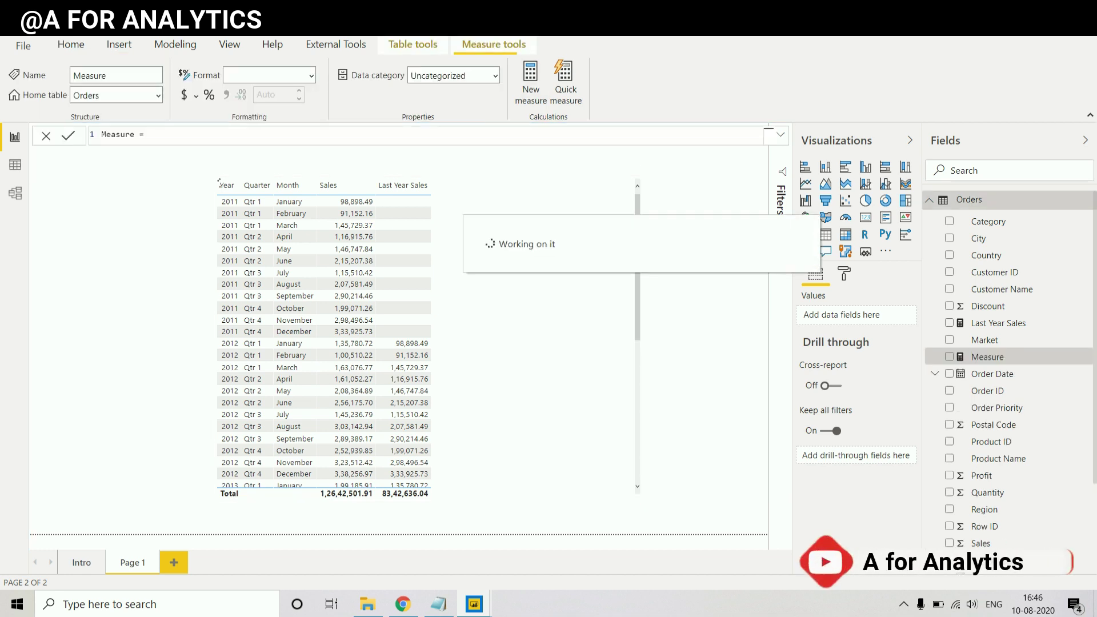
key(ctrl+a)
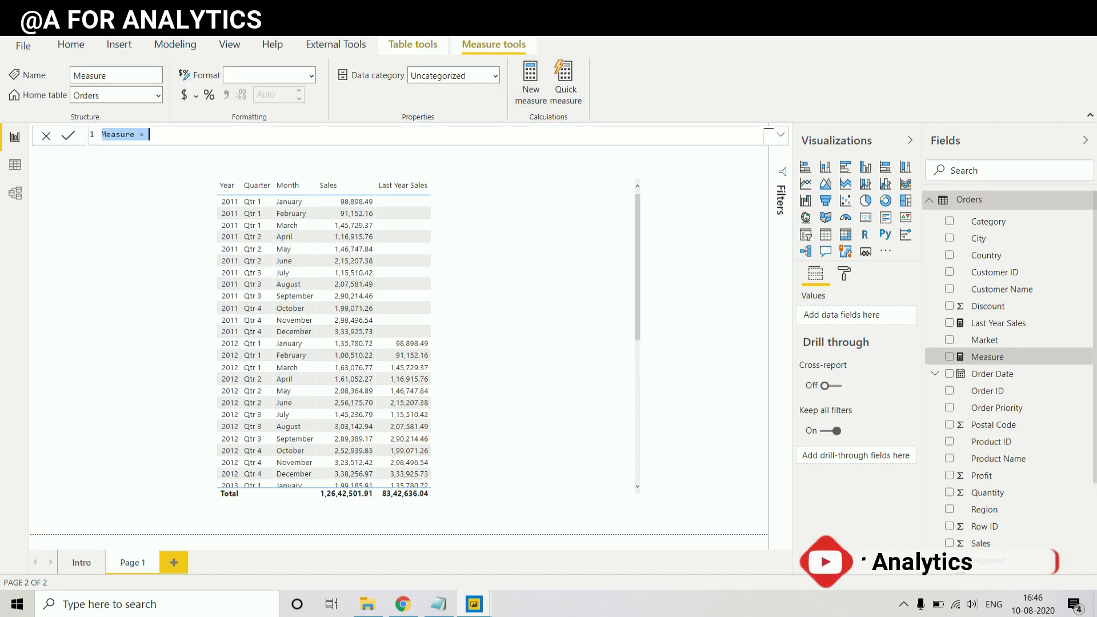
text(Difference)
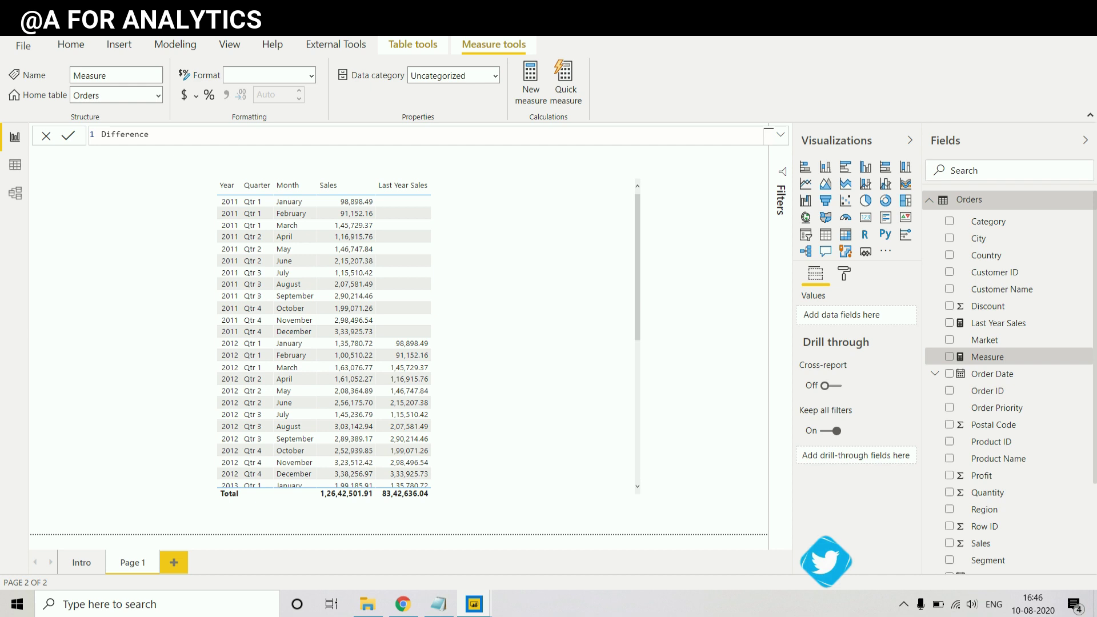
text(Sale)
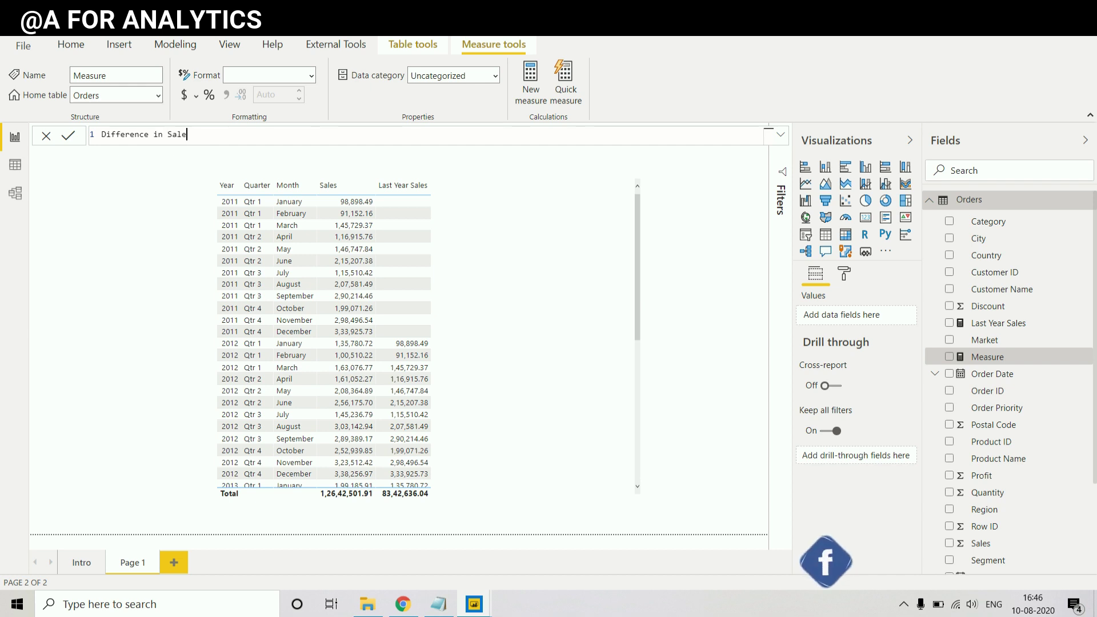
text(s = )
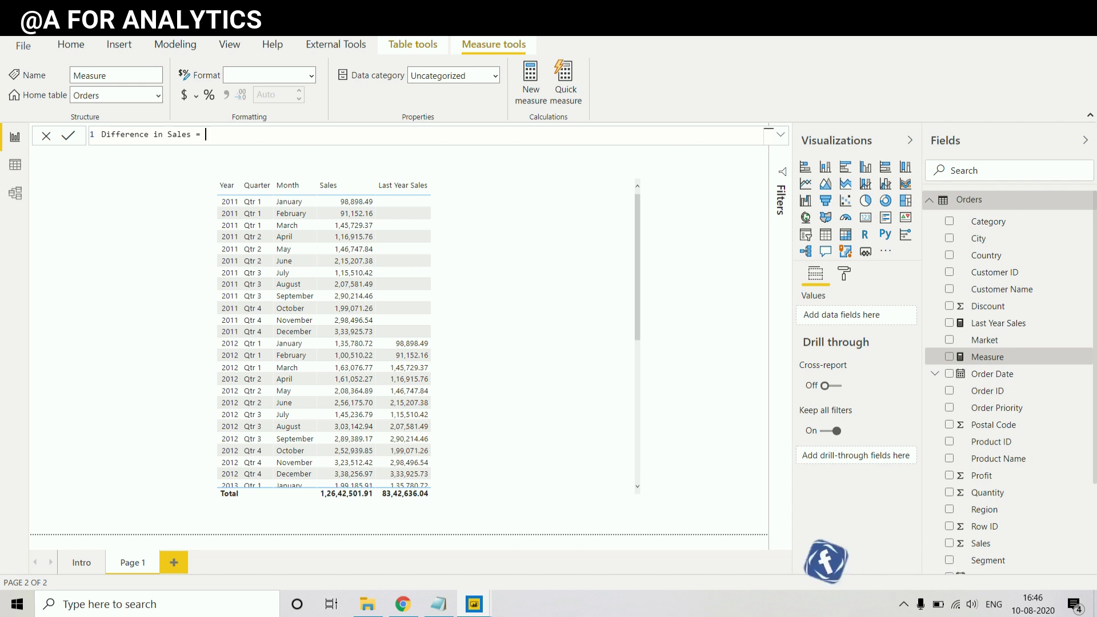
Define the measure as SUM(Orders[Sales]) - [Last Year Sales] and commit it
text(SUM(Orders[Sales])
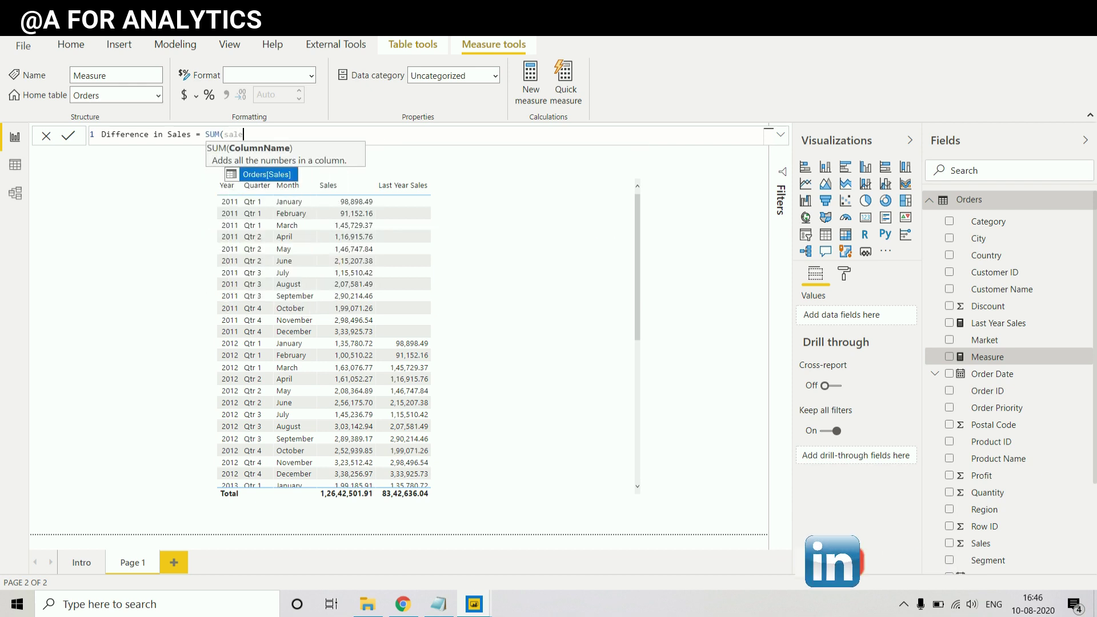
text())
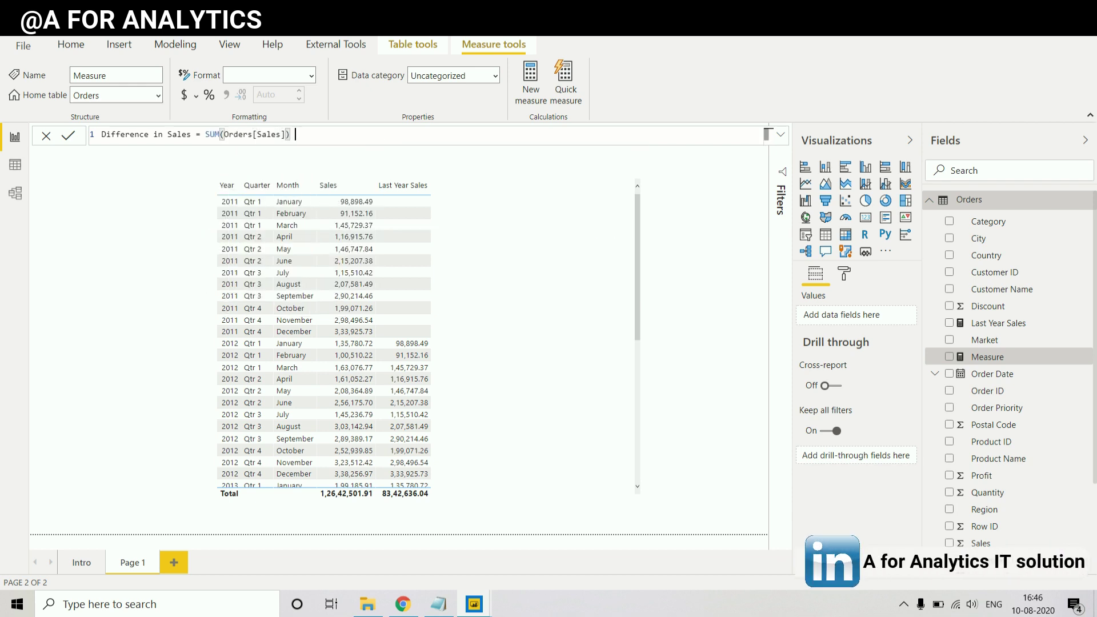
text( - )
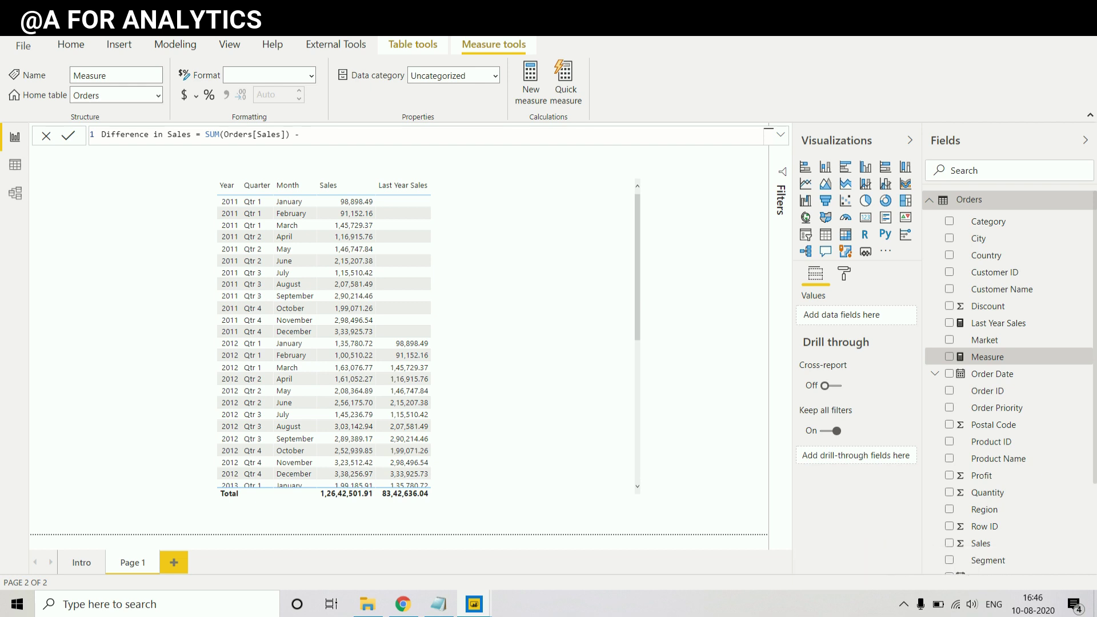
text(Last)
key(Tab)
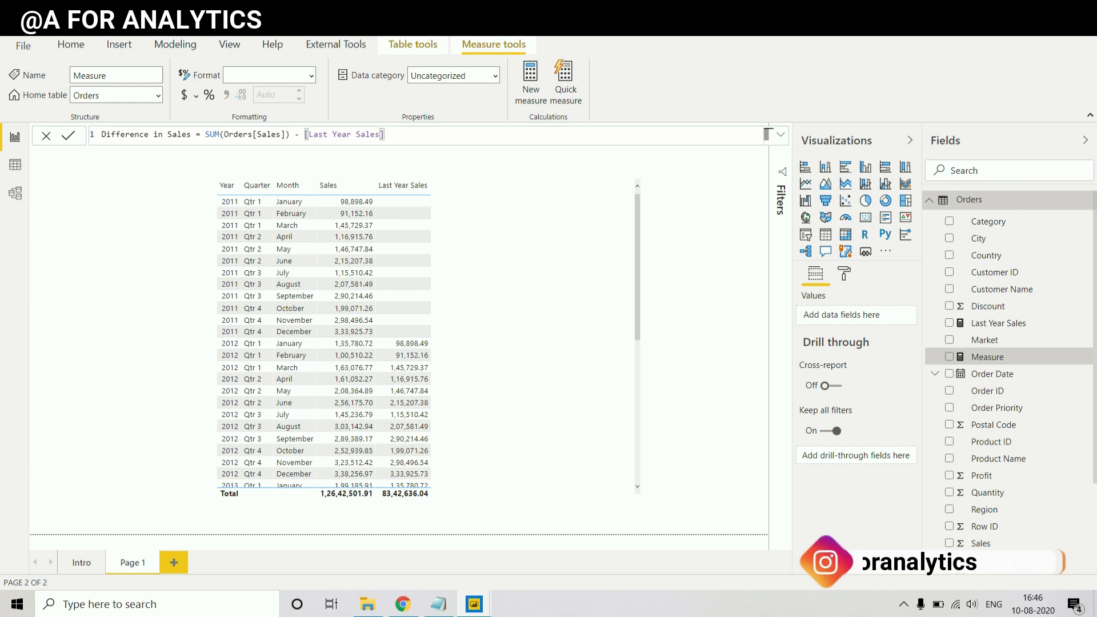
key(Return)
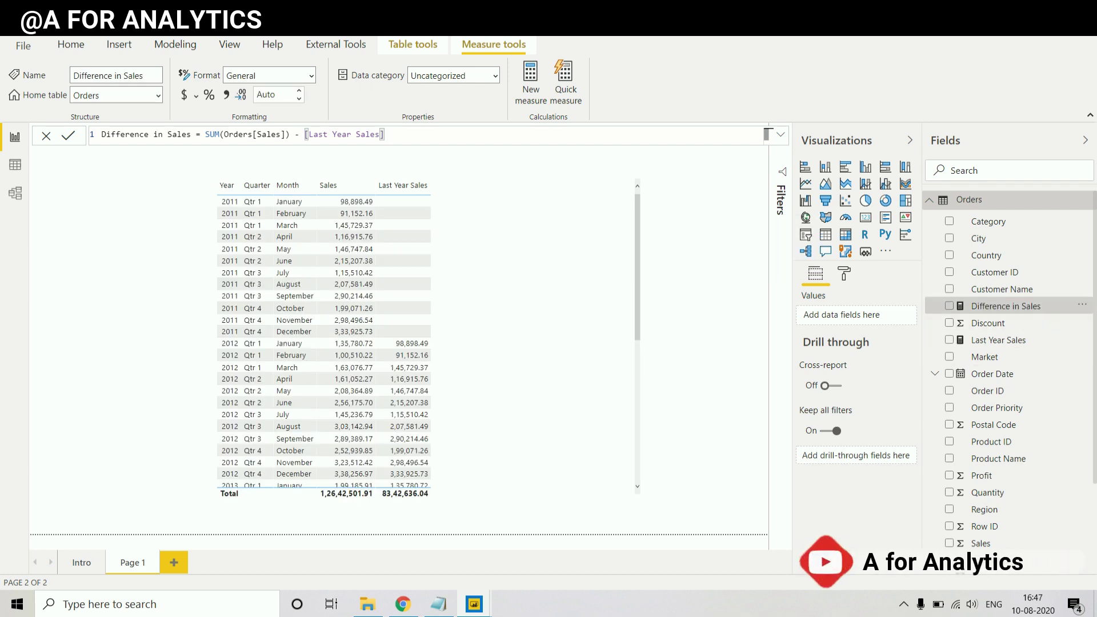
Add the Difference in Sales measure to the existing table, deleting the stray column chart made from it
click(949, 306)
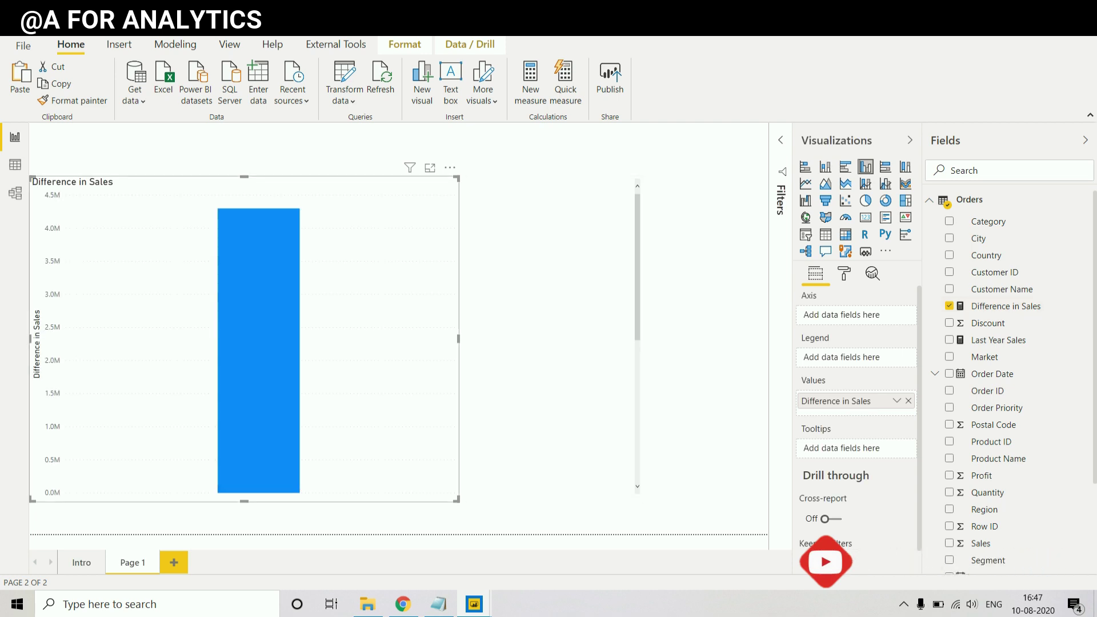
key(Delete)
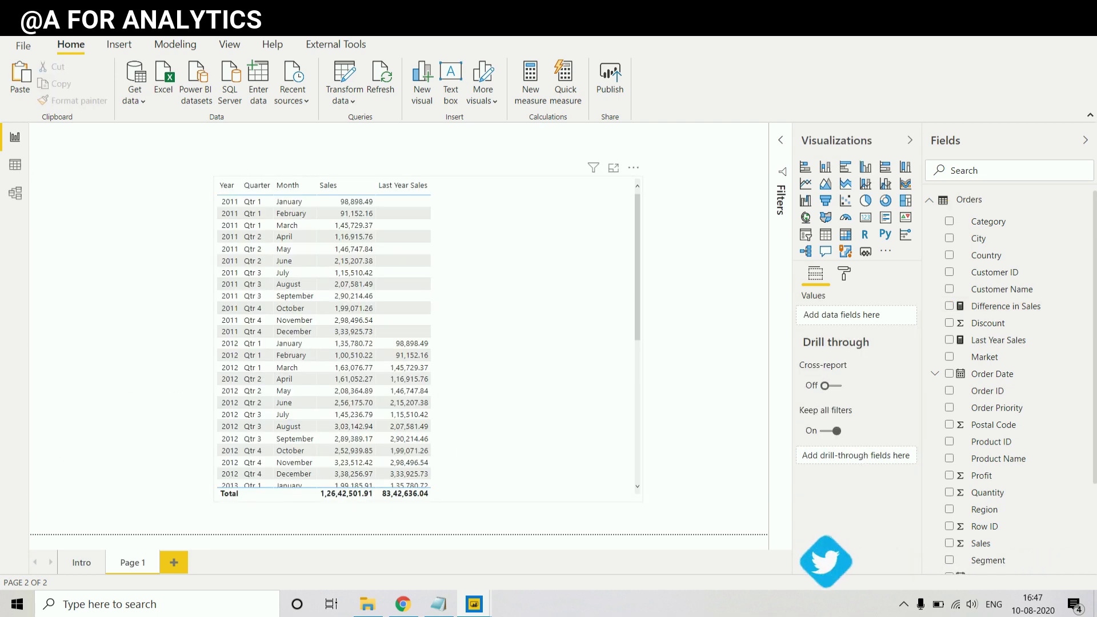
click(503, 340)
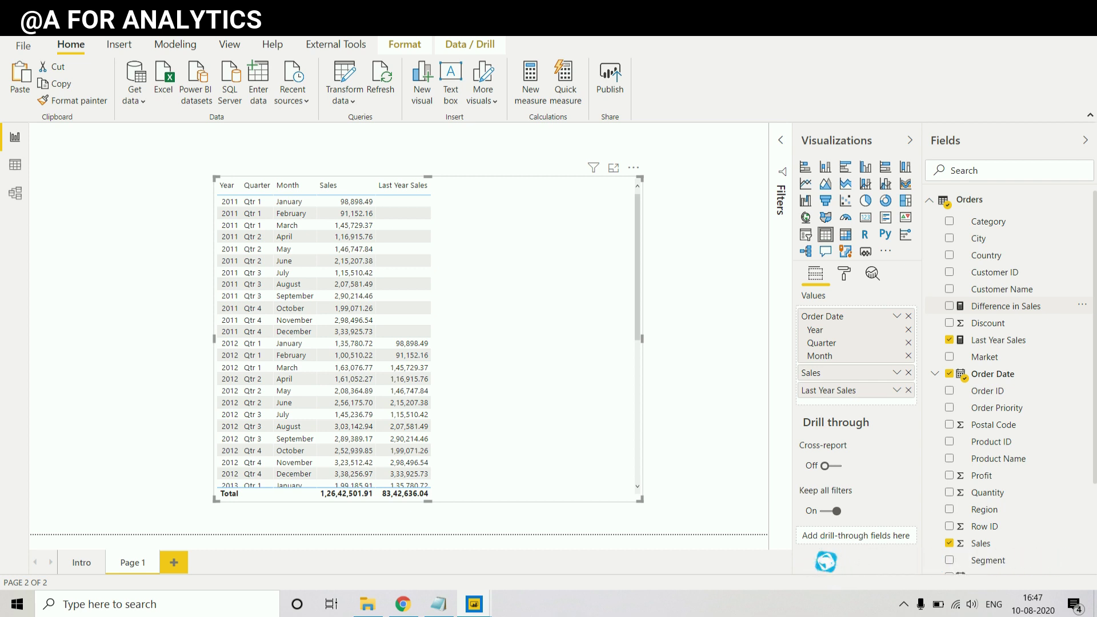
drag(1006, 306, 483, 308)
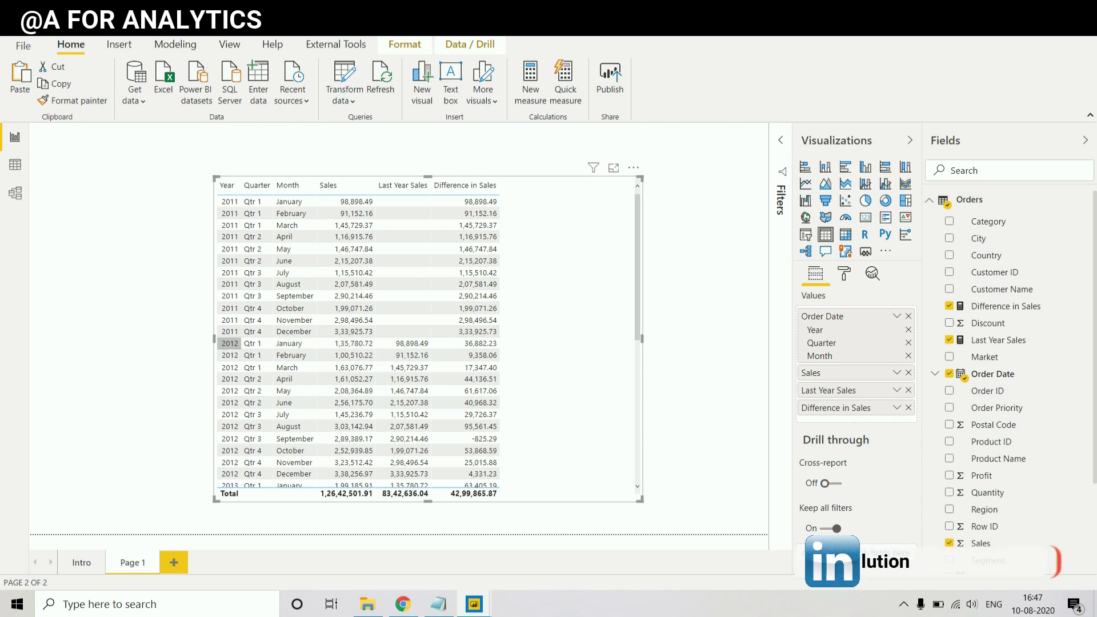
Highlight the January 2012 and February 2012 rows in turn to compare sales, last year sales and their difference, clearing each highlight
click(296, 343)
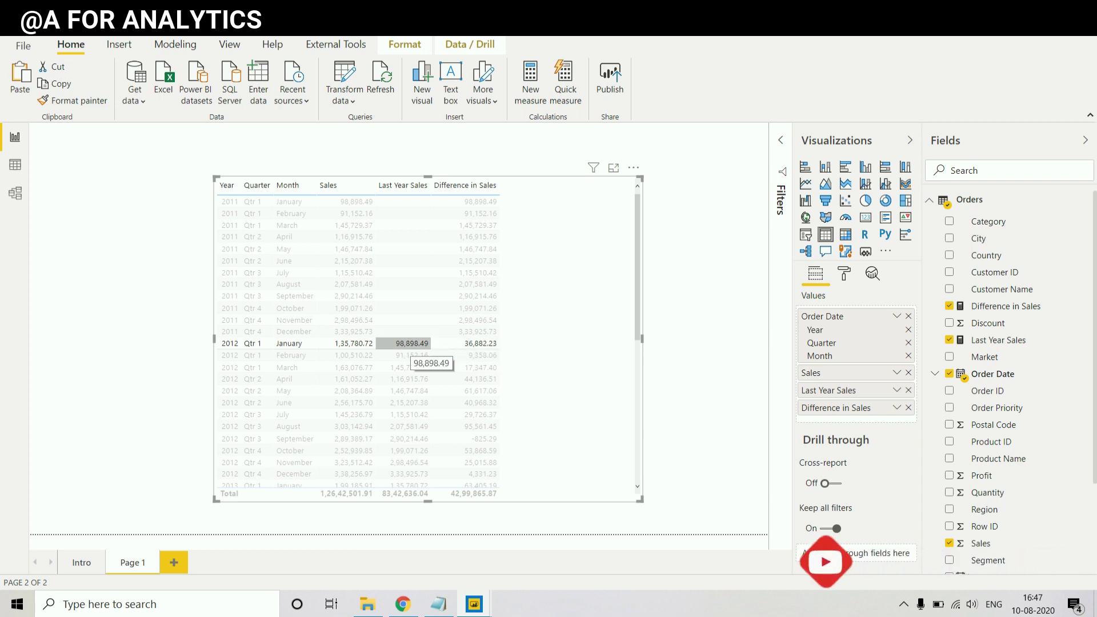
click(528, 352)
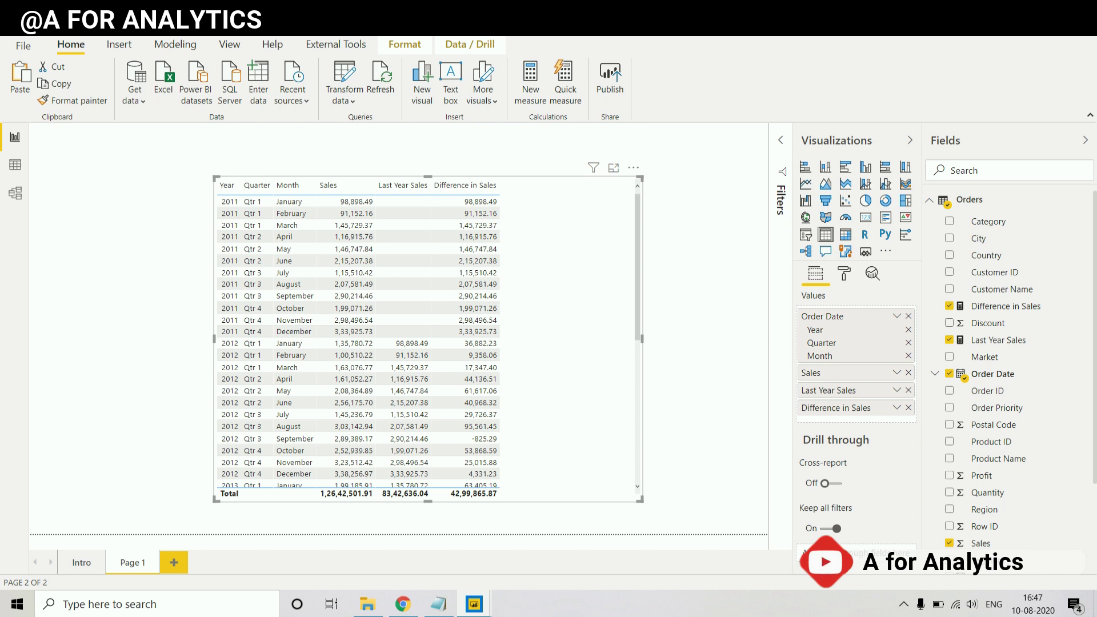
click(231, 355)
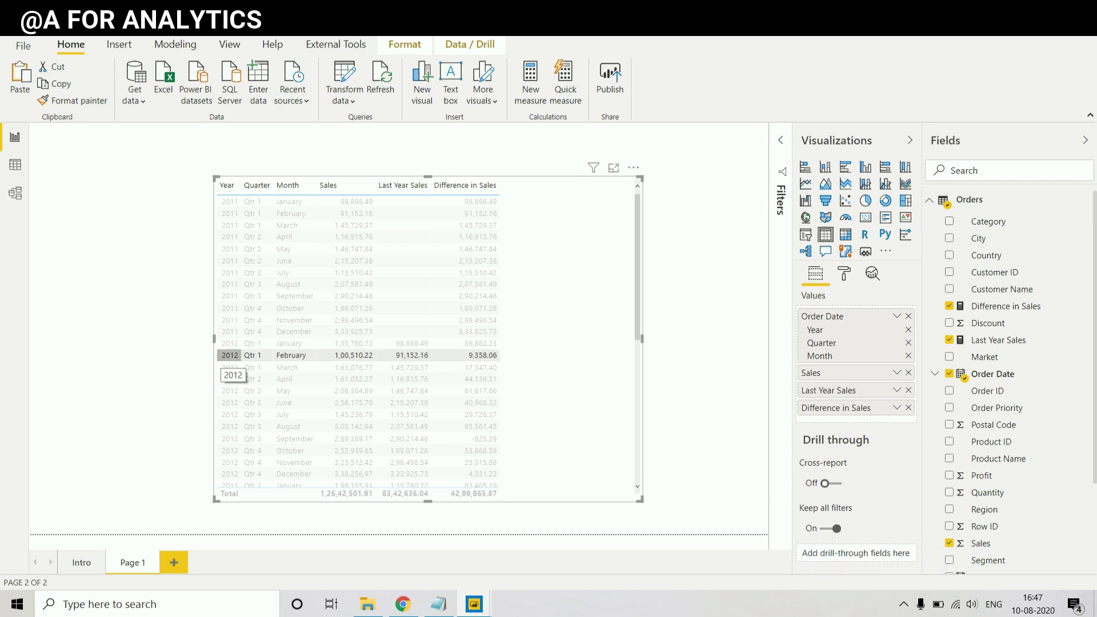
click(230, 355)
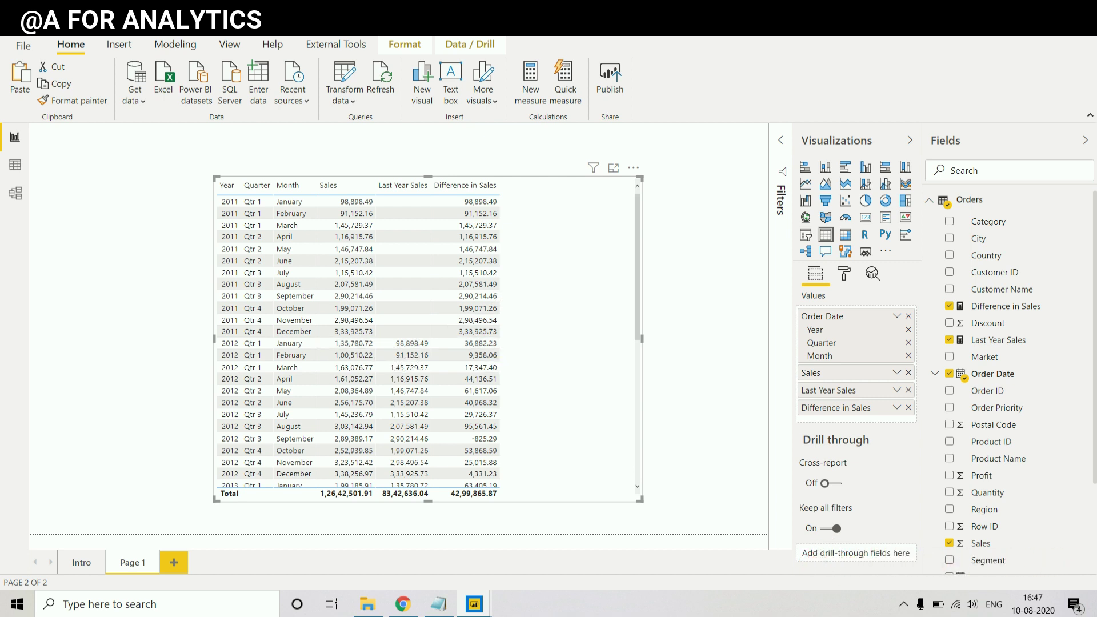
Change the Difference in Sales formula to DIVIDE(SUM(Orders[Sales]),[Last Year Sales]) and commit it
click(1006, 307)
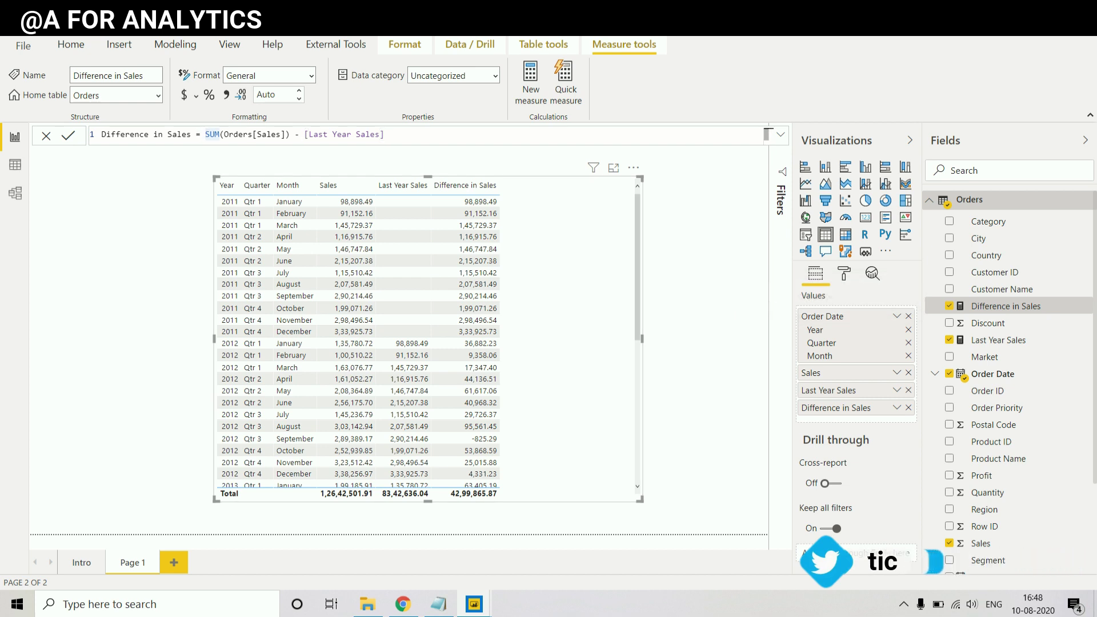
text(DIVIDE)
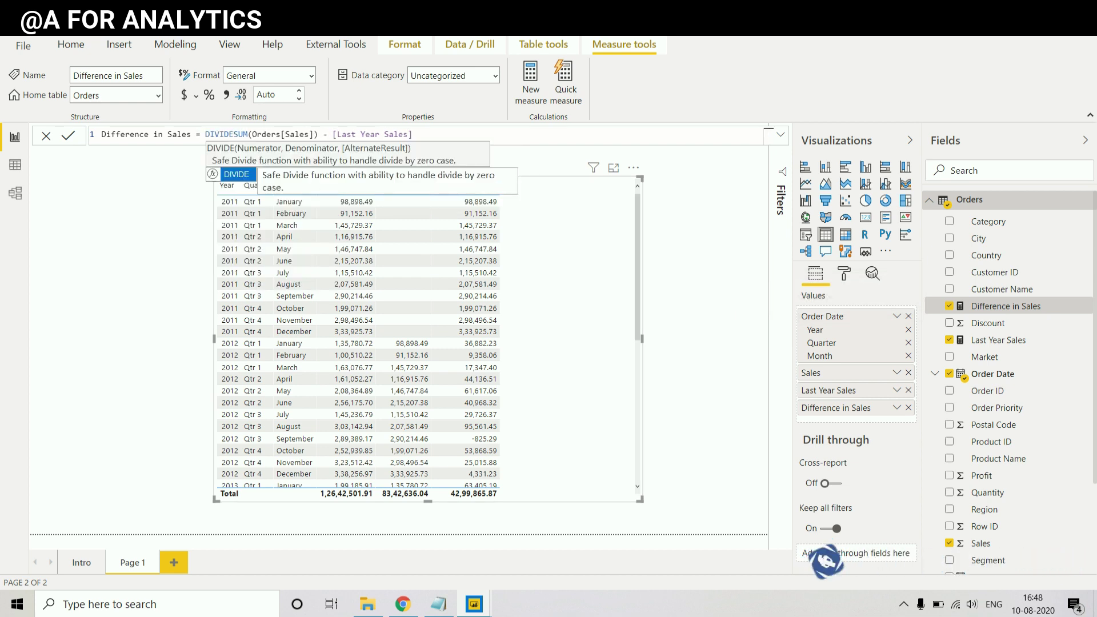
text(()
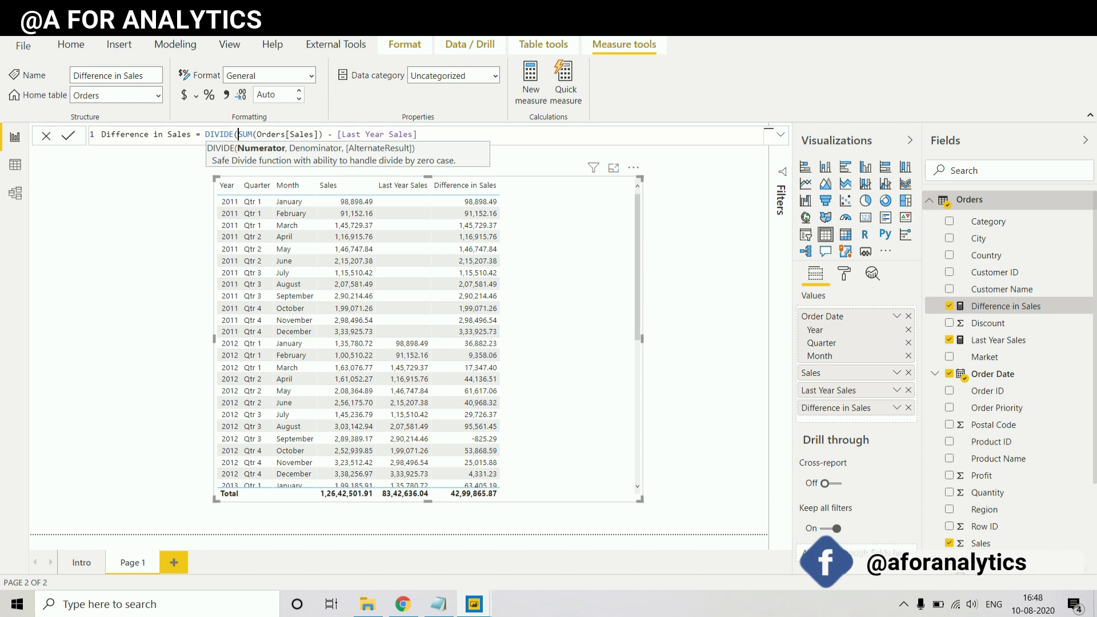
key(BackSpace)
key(BackSpace)
text(,)
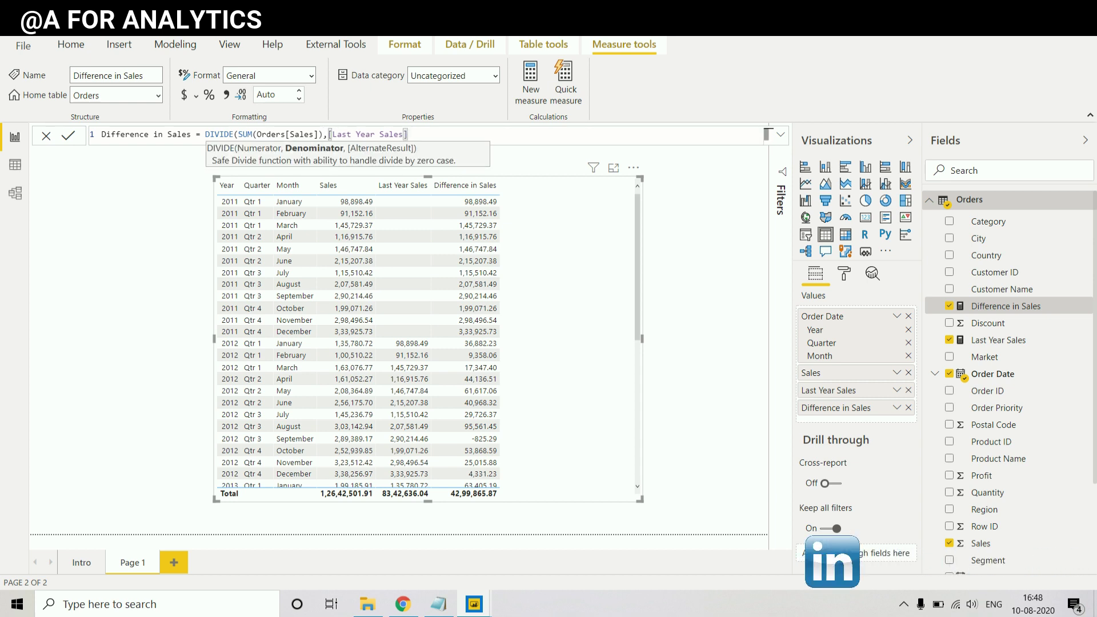
text())
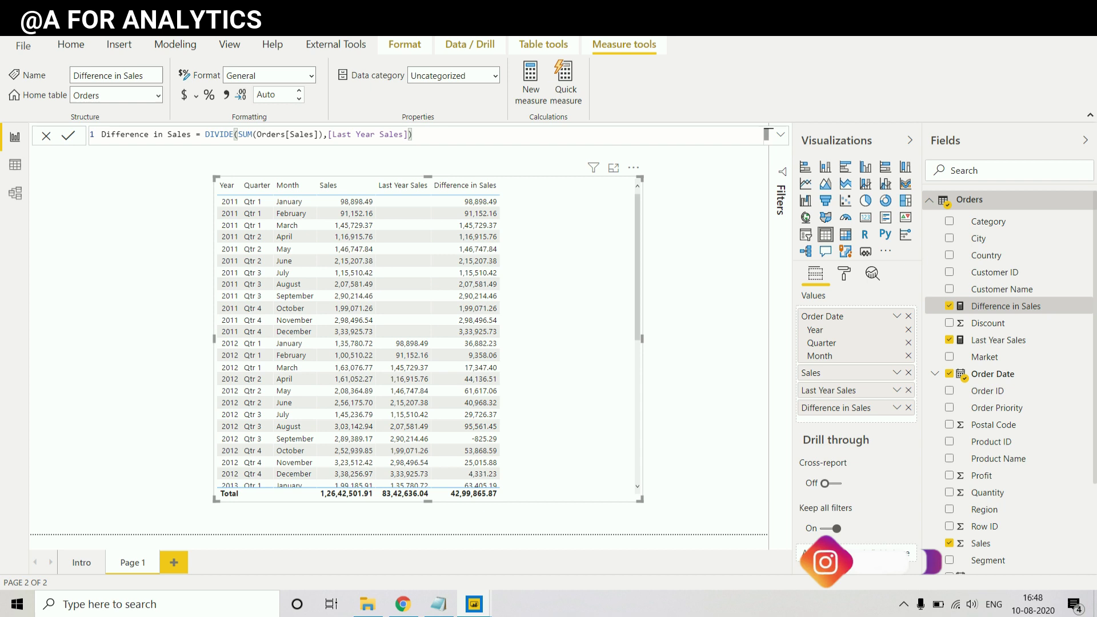
click(68, 135)
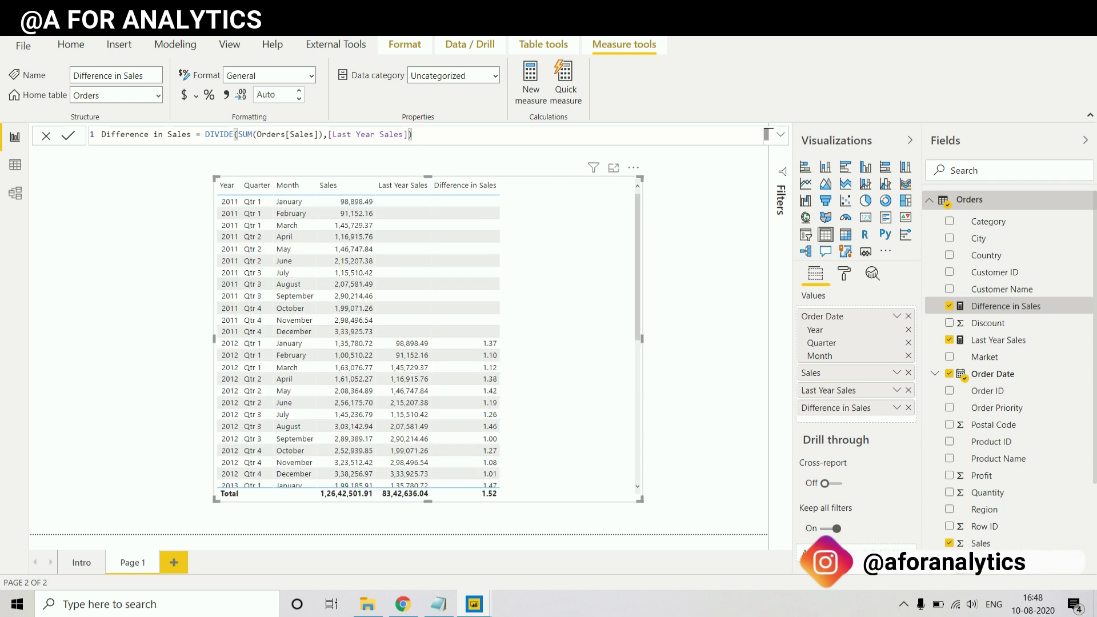